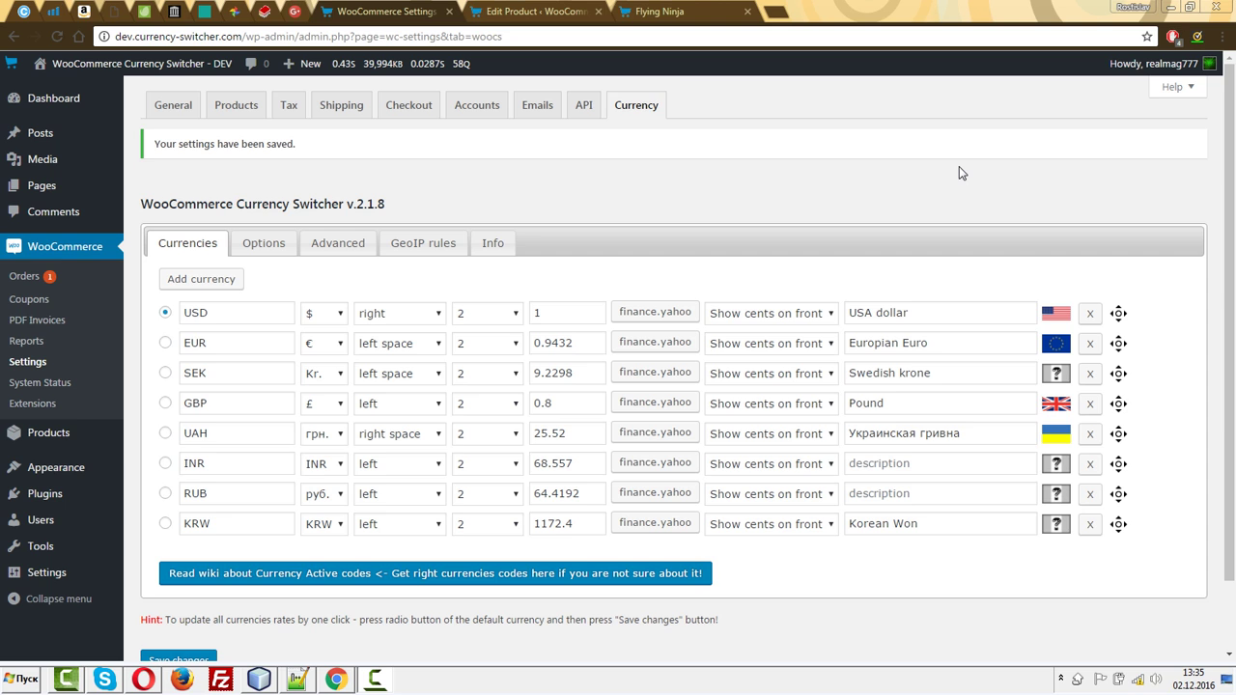
- Remove every currency except USD from the currency switcher's list and save the settings
click(1089, 343)
click(1091, 493)
click(1091, 463)
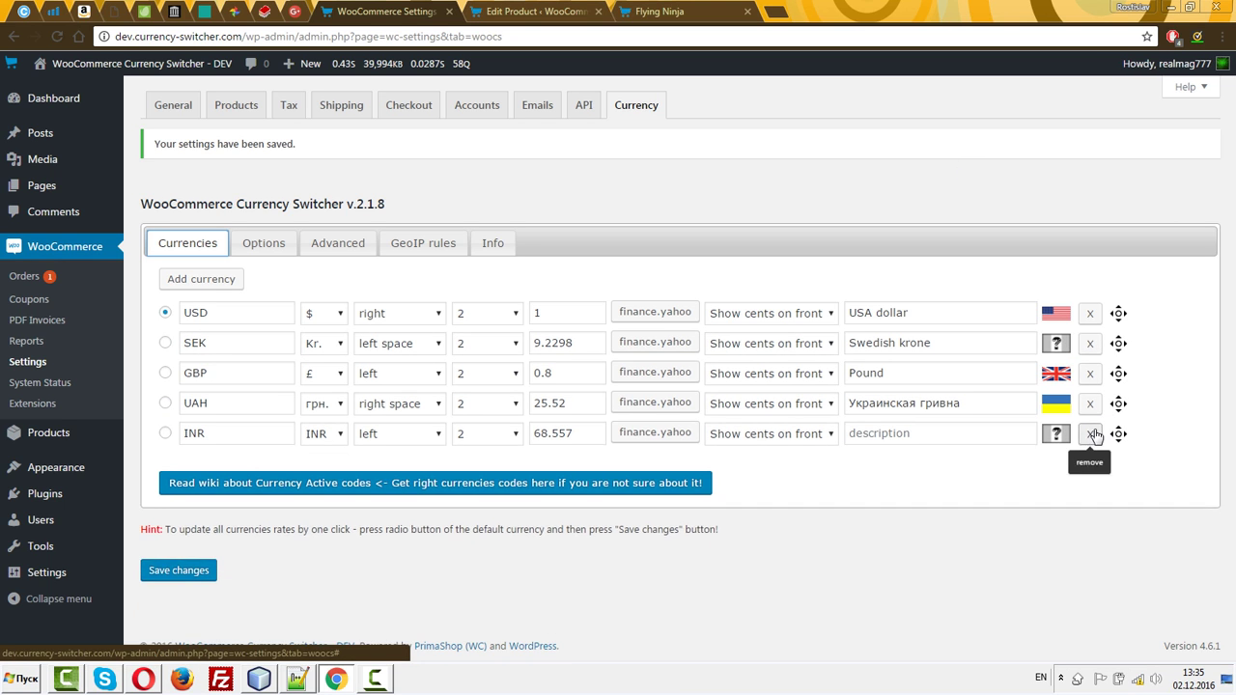
click(1091, 435)
click(1089, 403)
click(1089, 373)
click(1089, 343)
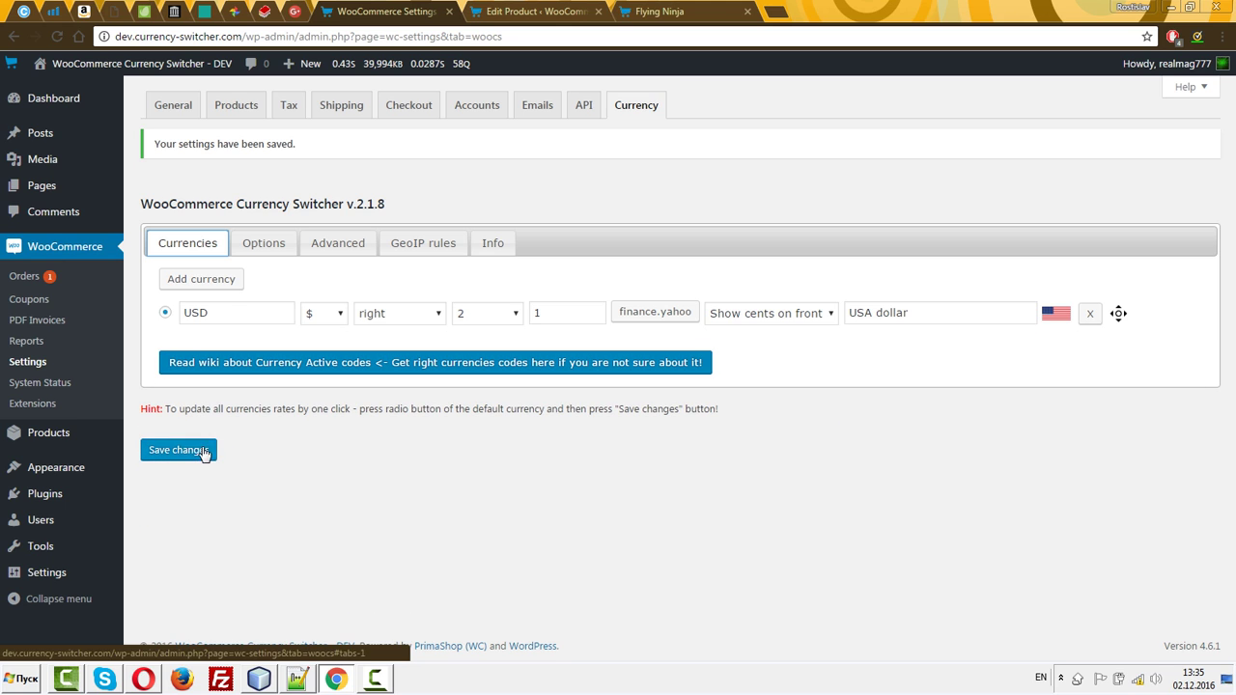
click(203, 452)
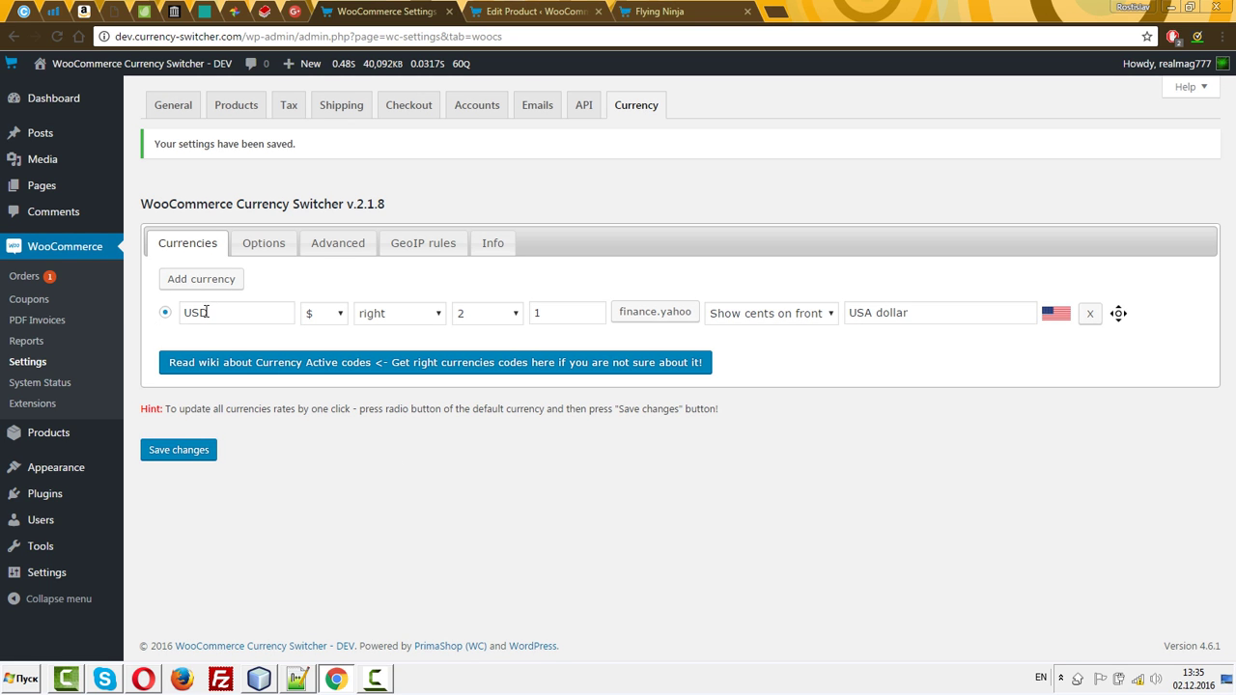
- Examine the currency switcher's advanced setting for individual GeoIP rules for each product
click(529, 11)
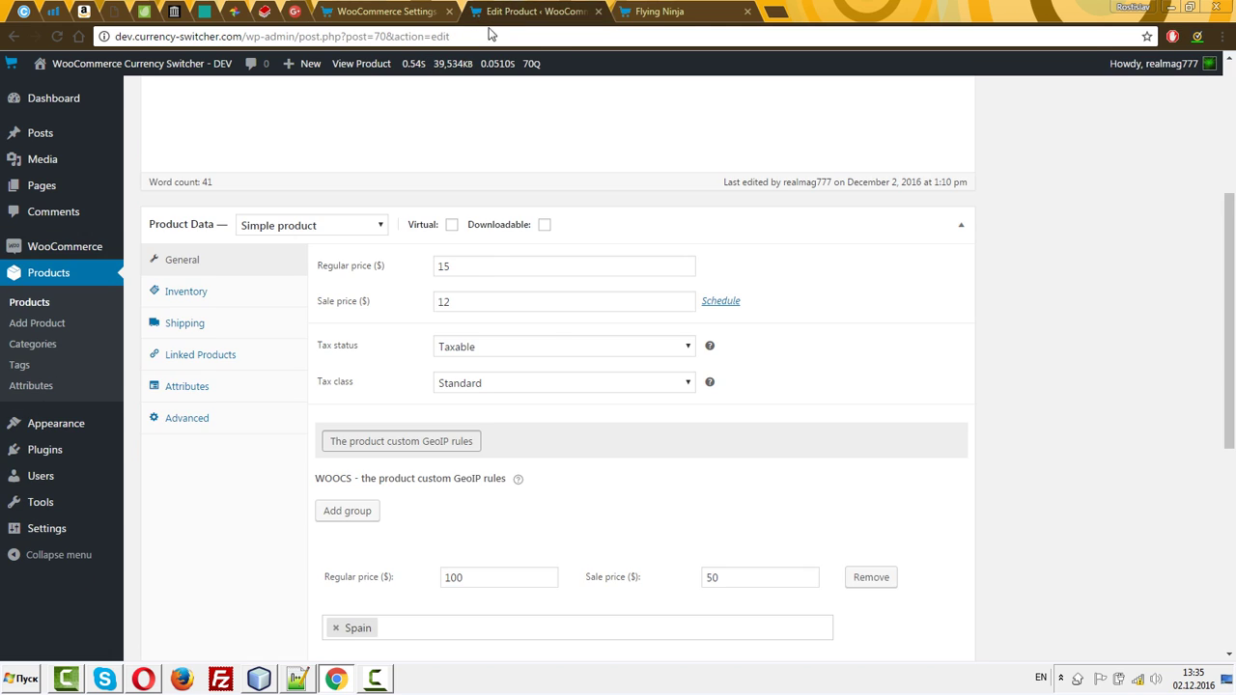
click(917, 307)
click(372, 6)
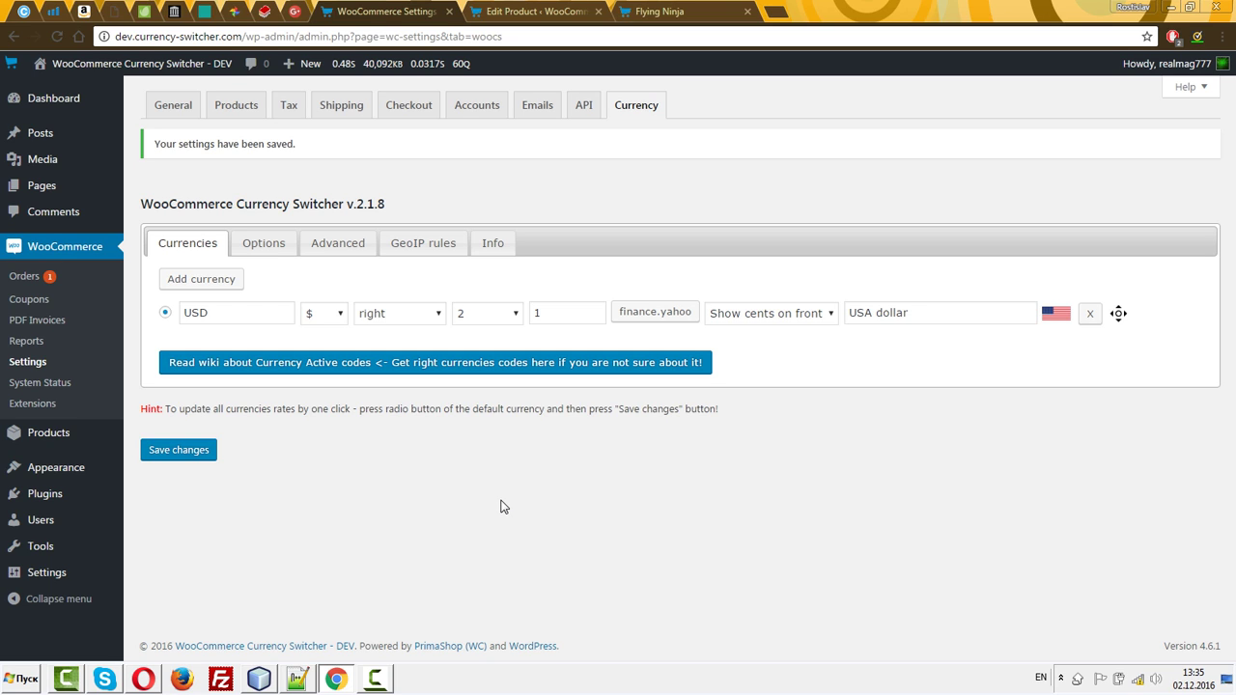
click(342, 244)
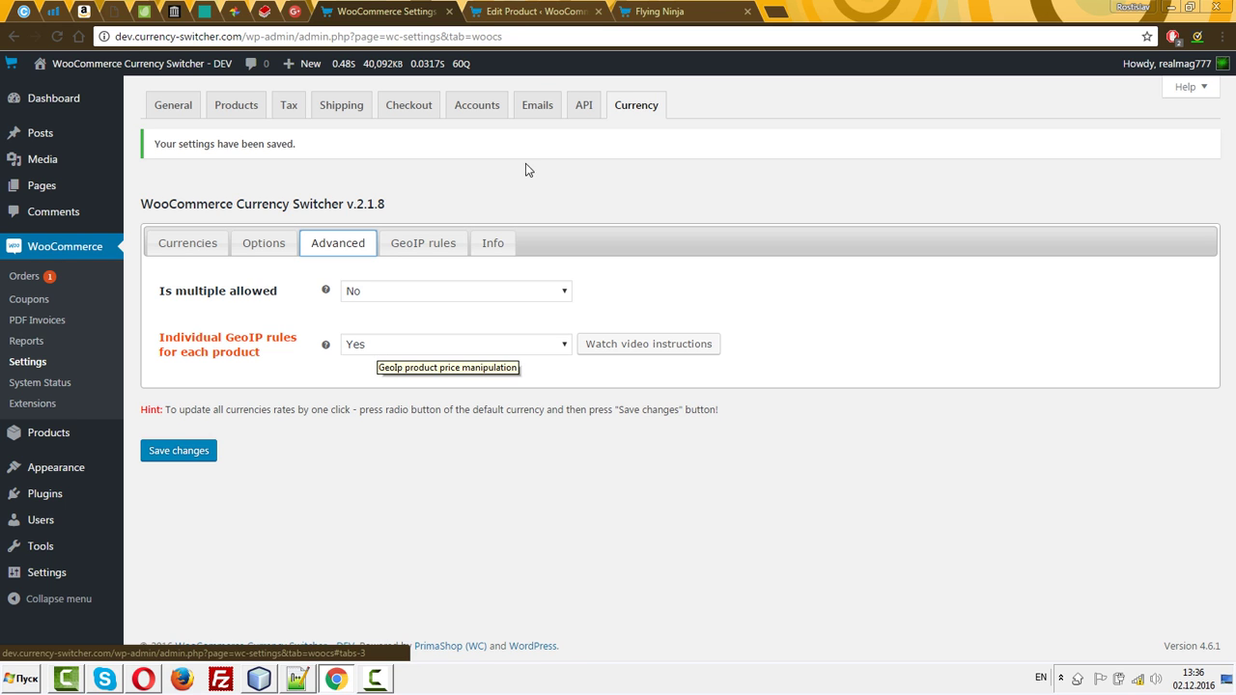
- Add two empty groups to the Flying Ninja product's custom GeoIP rules
click(503, 12)
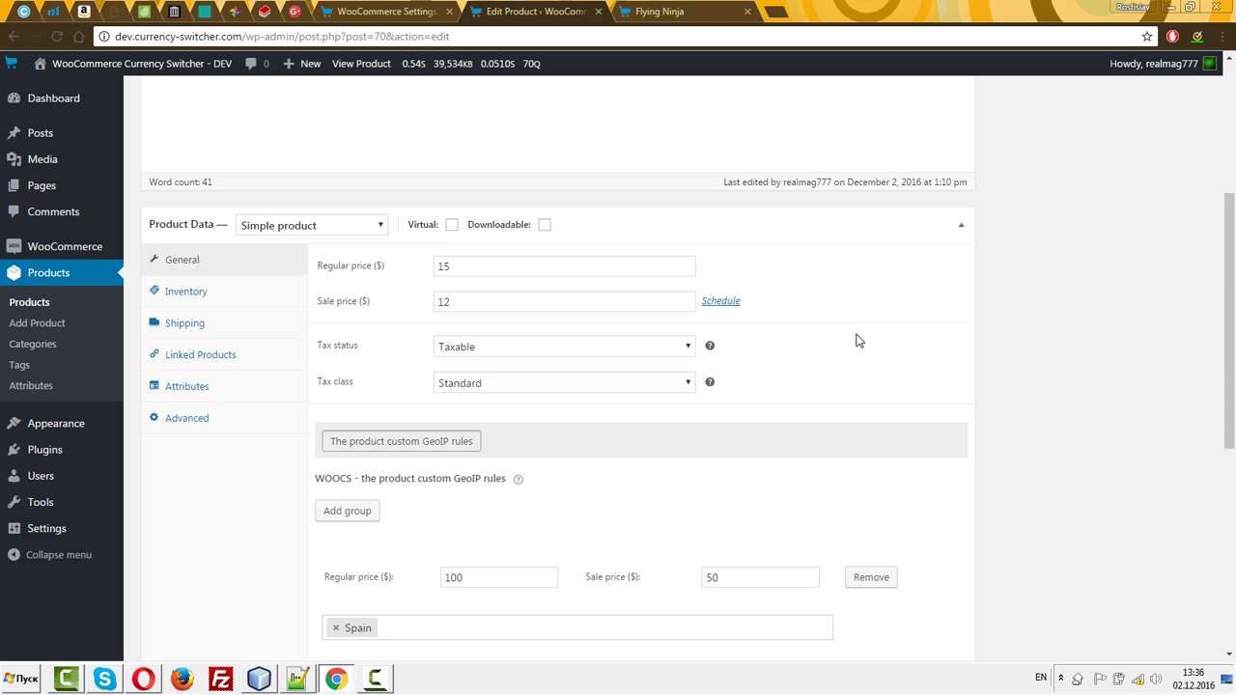
scroll(857, 343, down, 3)
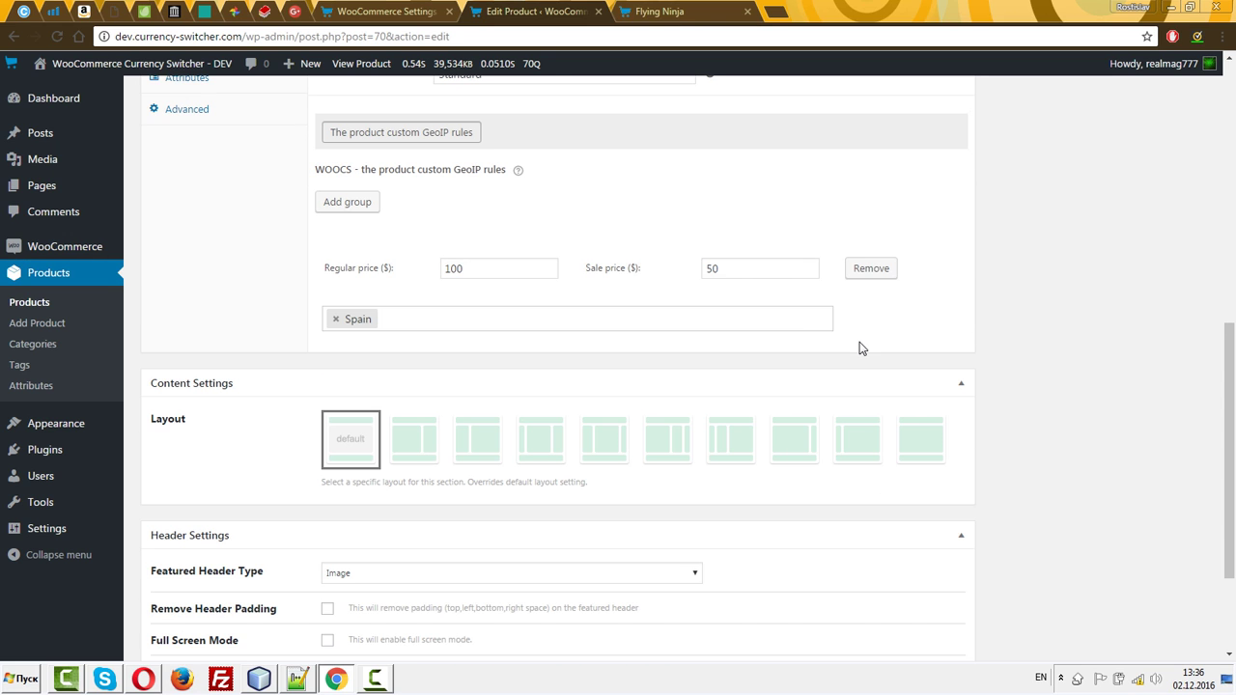
click(348, 209)
click(347, 205)
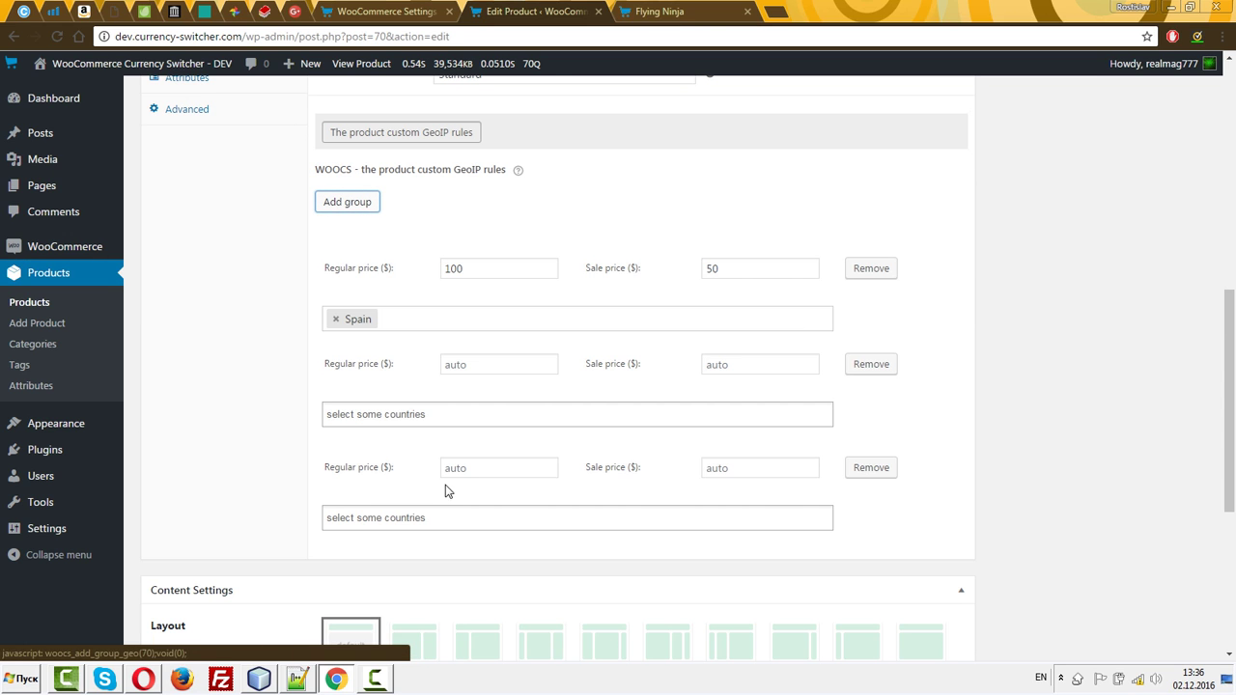
- Assign United States (US) Virgin Islands as the country of the first empty GeoIP group
click(394, 422)
scroll(395, 513, down, 5)
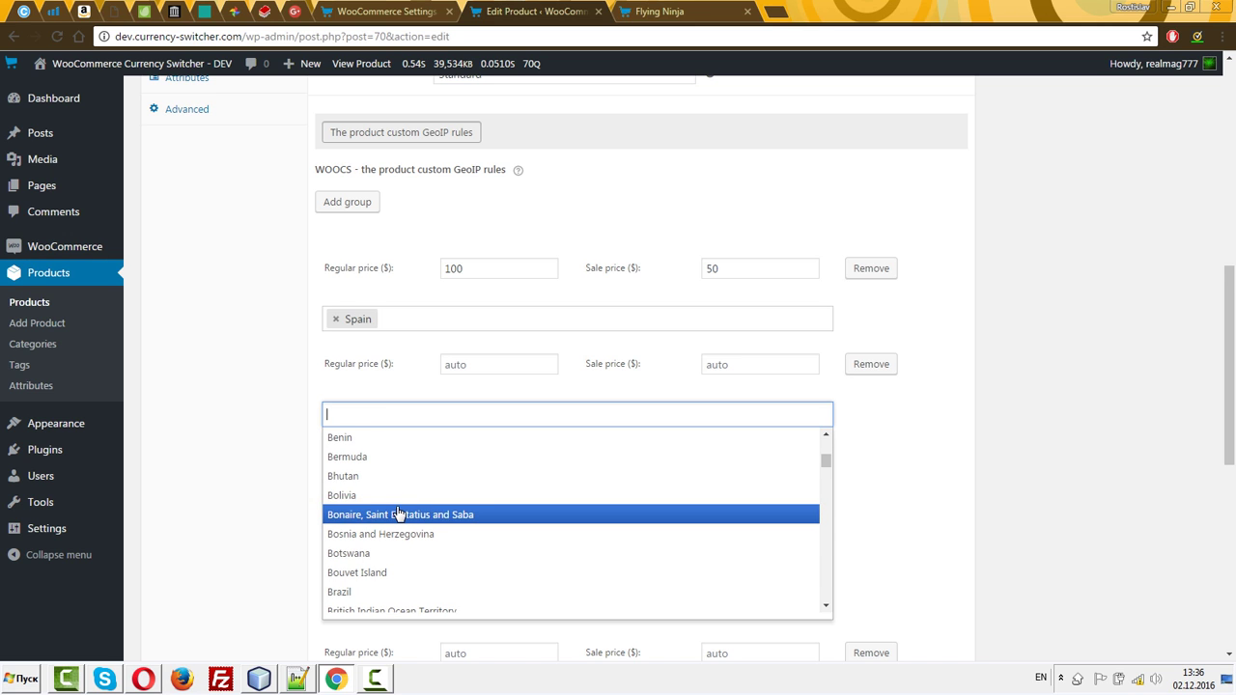
scroll(386, 506, down, 5)
scroll(458, 516, down, 2)
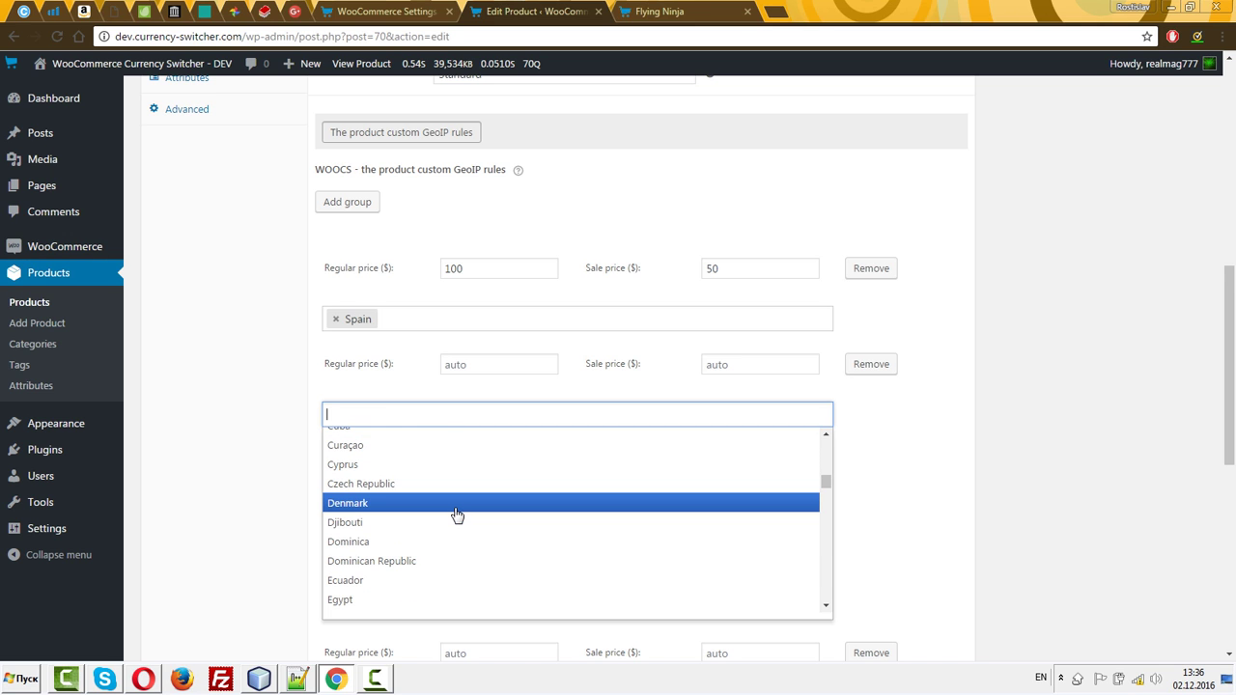
text(uni)
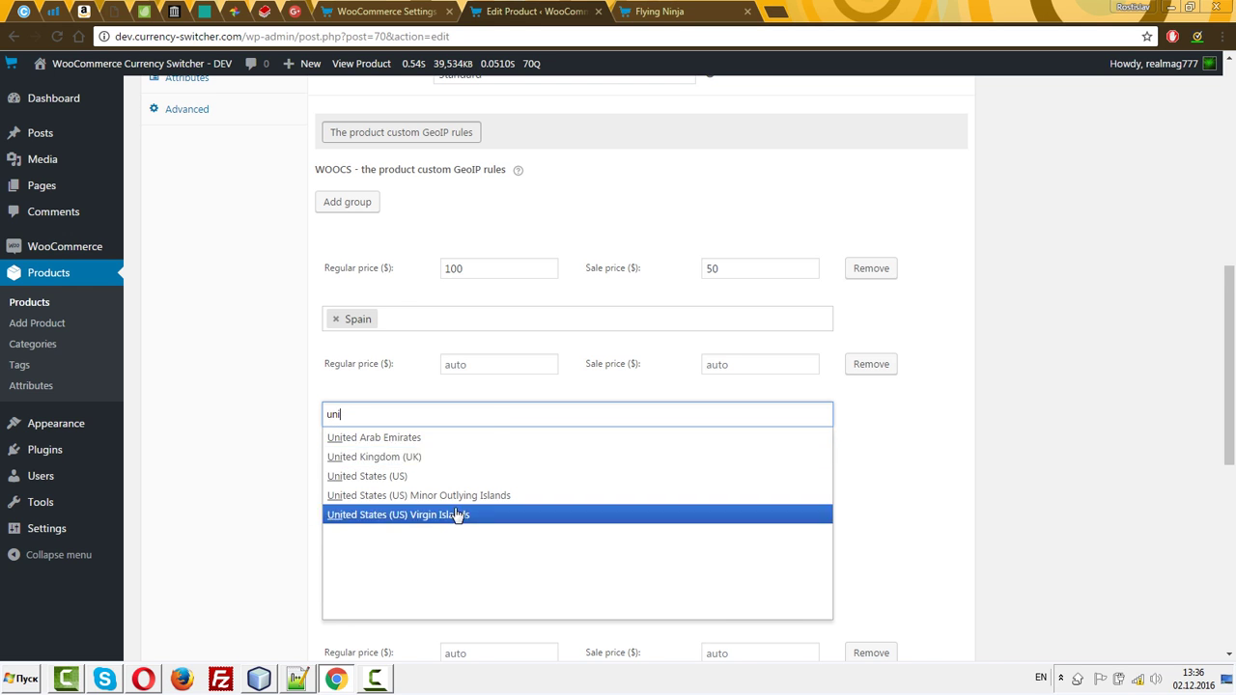
click(457, 514)
- Assign United States (US) as the country of the remaining empty GeoIP group
click(402, 519)
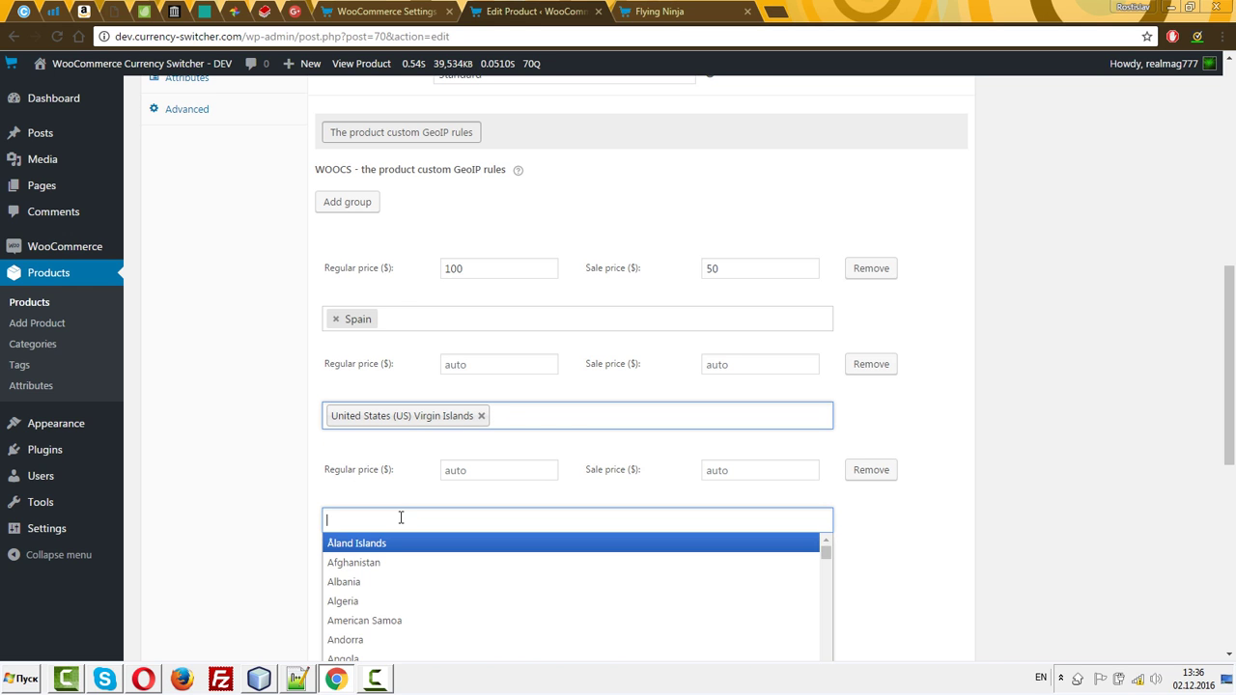
text(united)
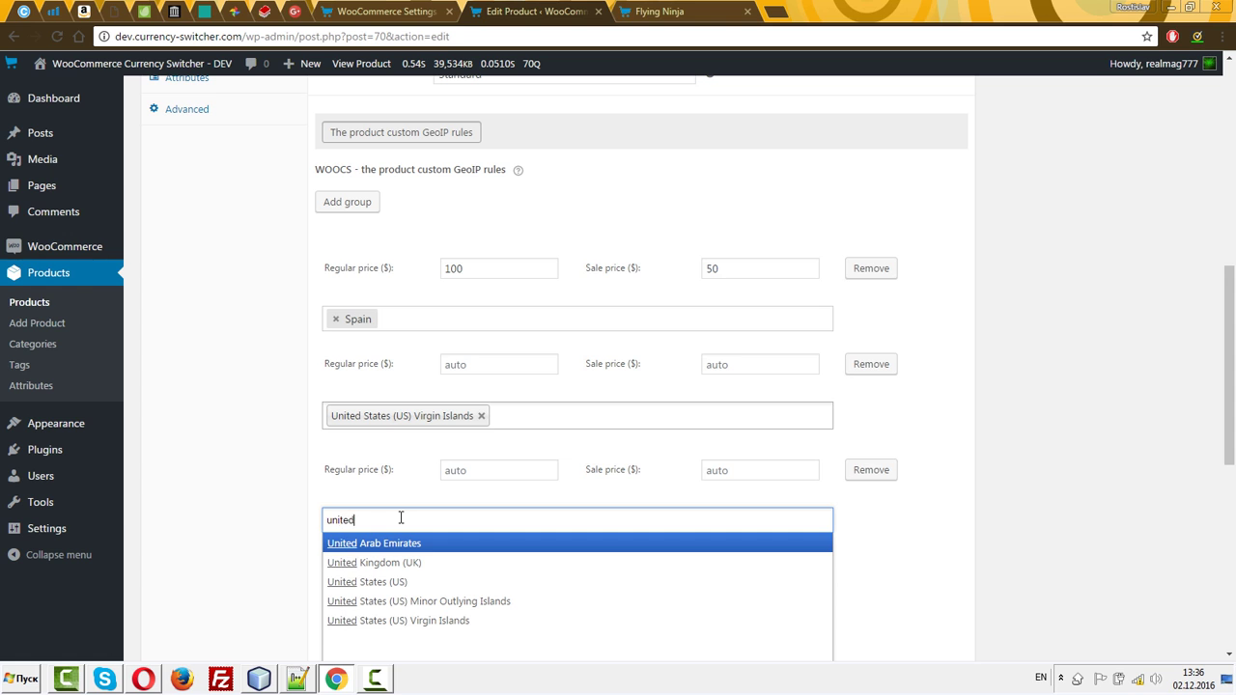
click(400, 583)
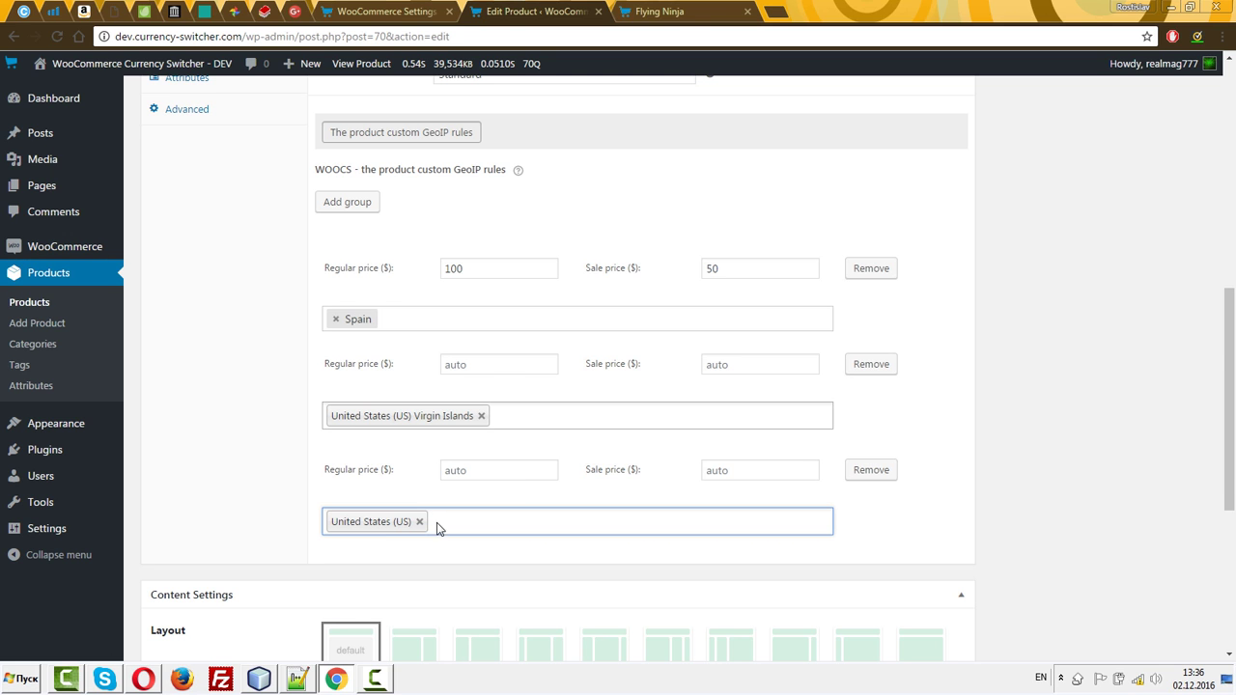
- Add another GeoIP group and assign Poland as its country
click(346, 203)
scroll(402, 415, down, 2)
click(406, 394)
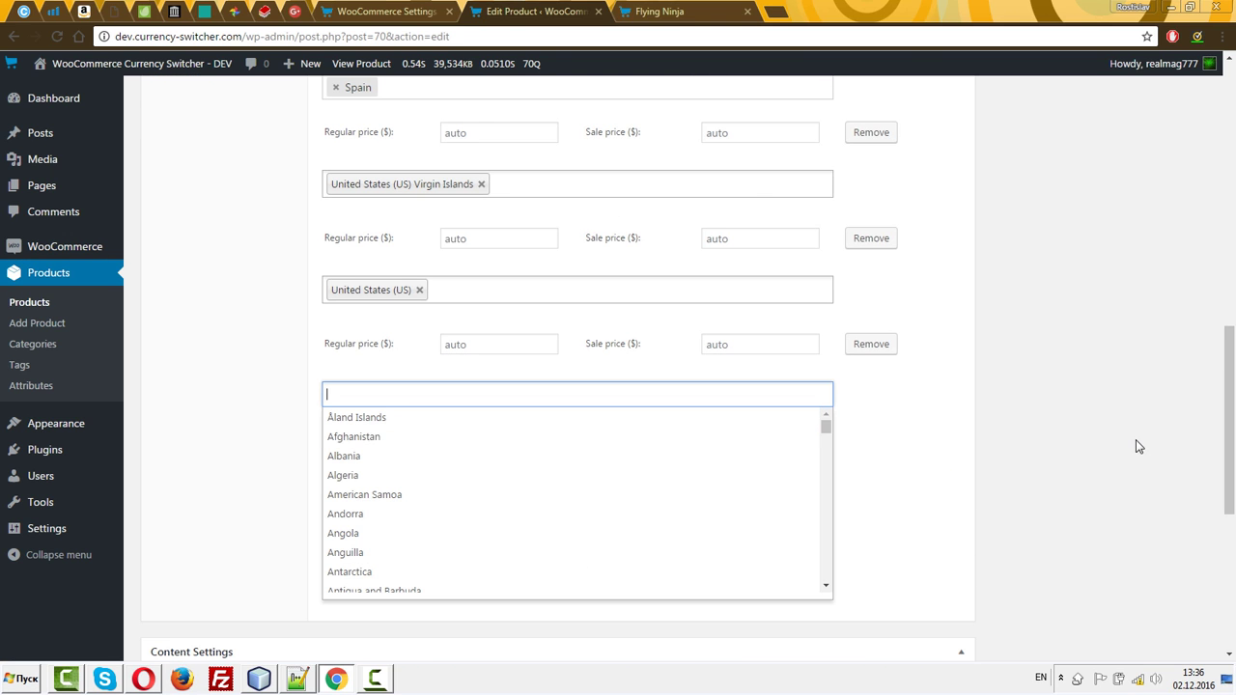
drag(826, 428, 824, 532)
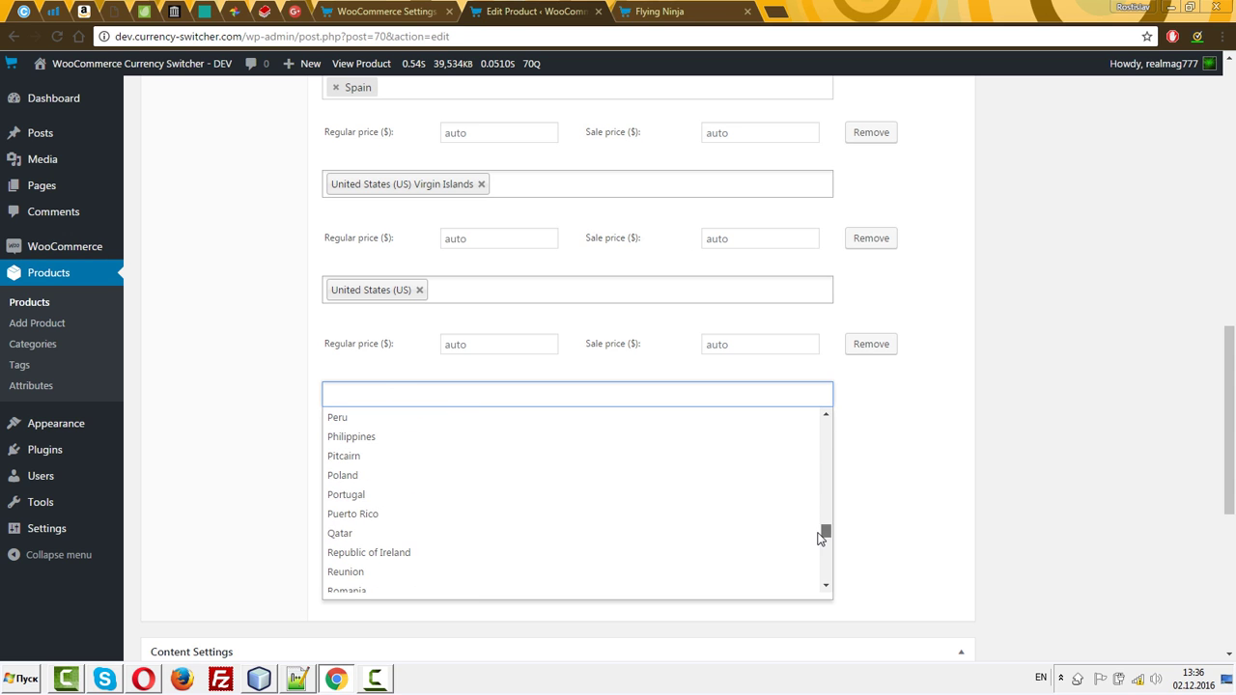
click(381, 476)
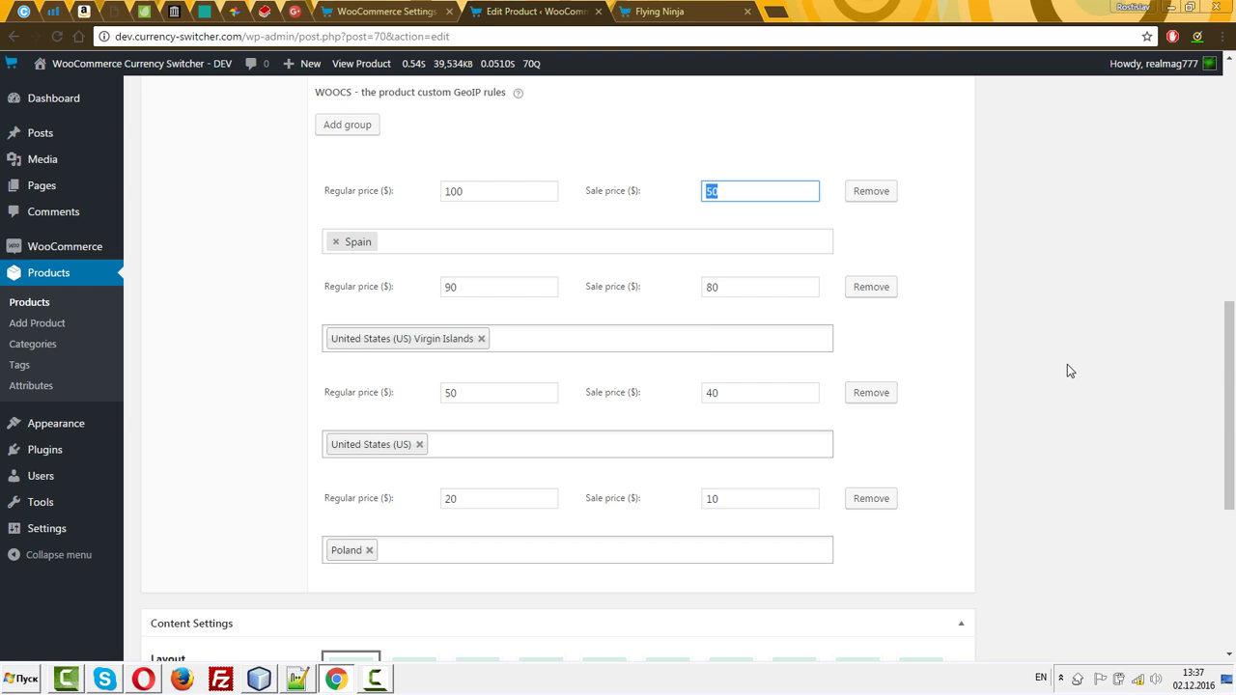
- Update the product and reopen its custom GeoIP rules to review the saved groups
scroll(1067, 367, up, 6)
click(1170, 246)
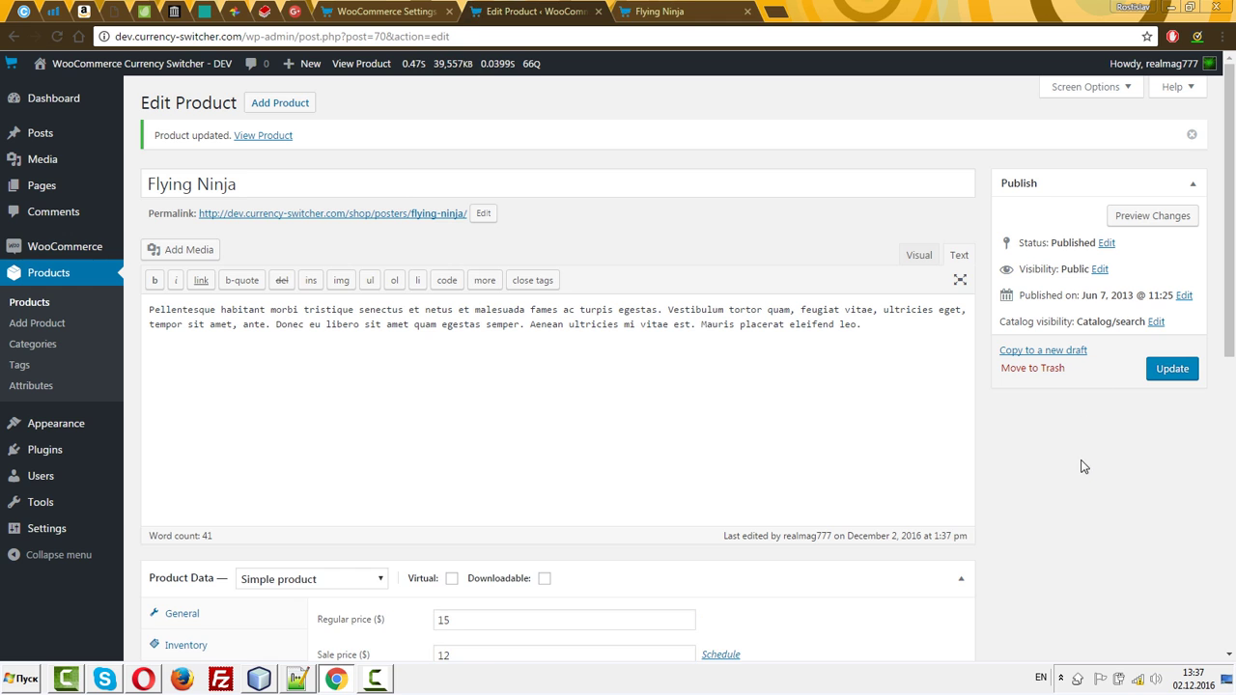
scroll(1025, 466, down, 4)
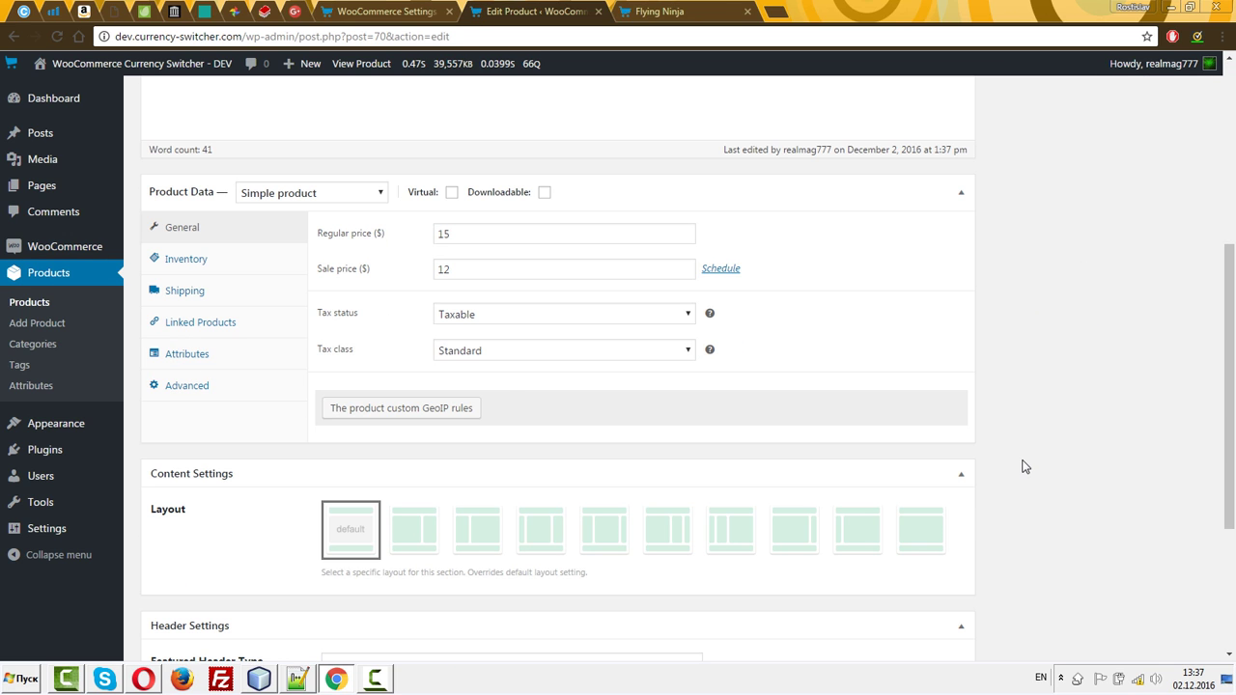
click(454, 408)
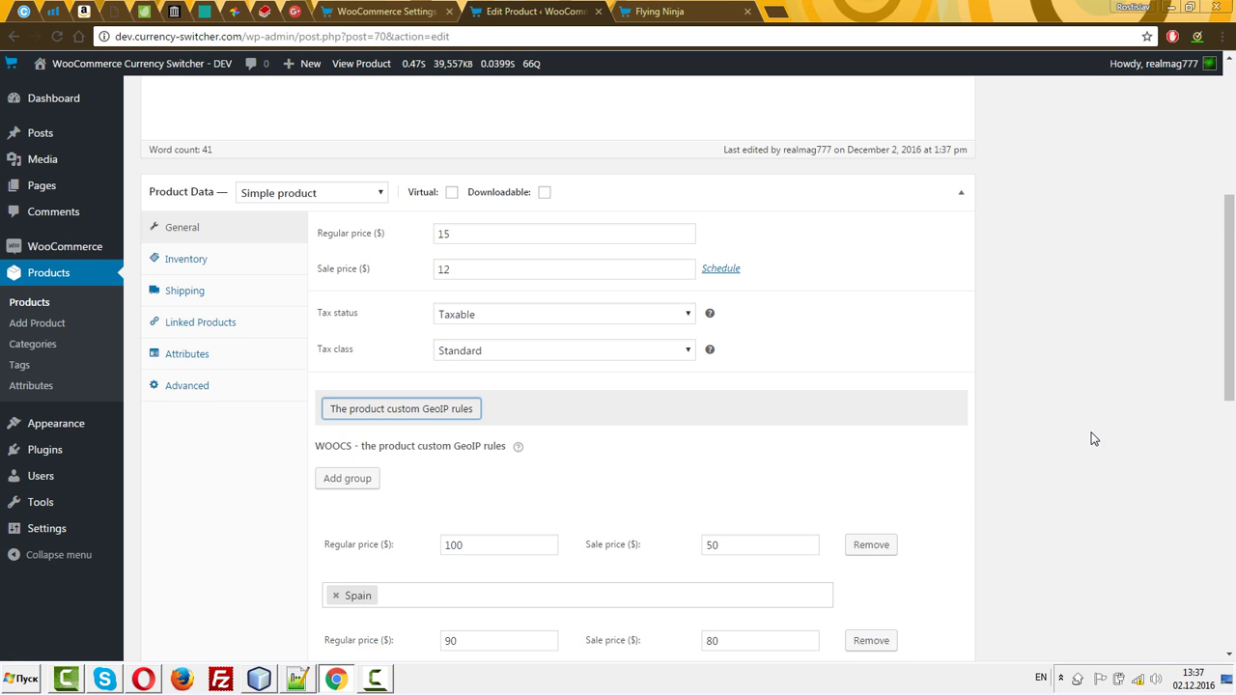
scroll(1092, 437, down, 3)
- Check which currencies the currency switcher offers on the Flying Ninja storefront page
key(ctrl+Tab)
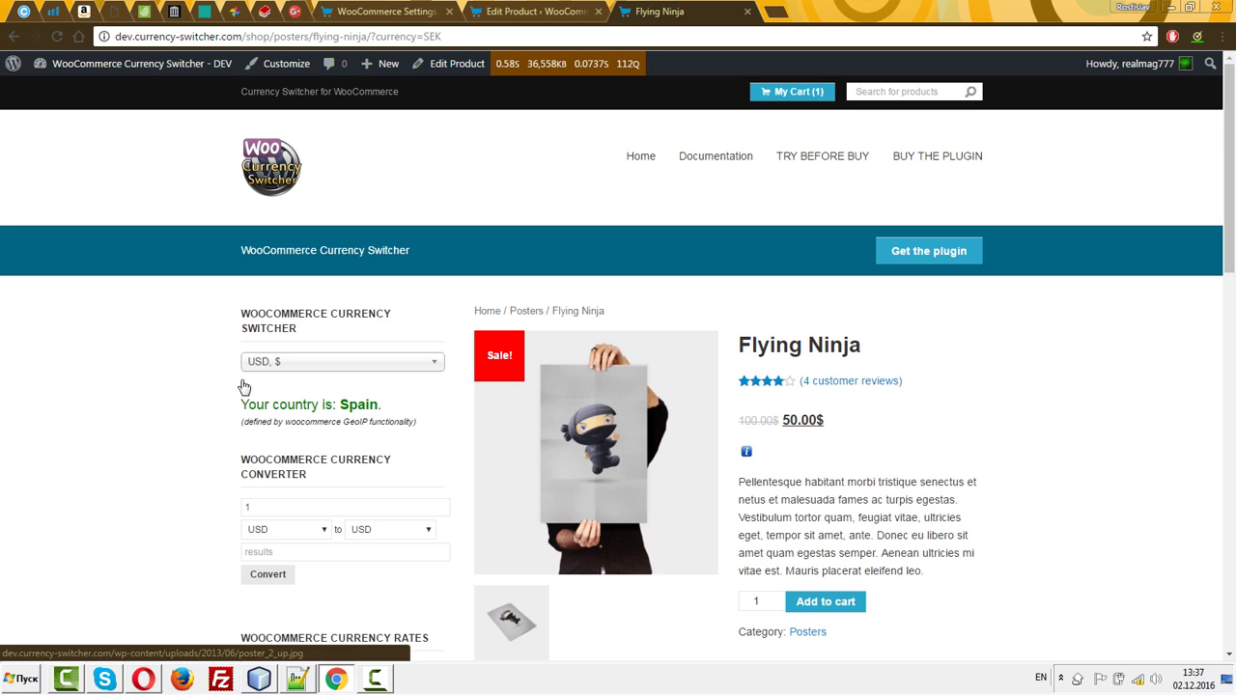
click(271, 369)
click(253, 380)
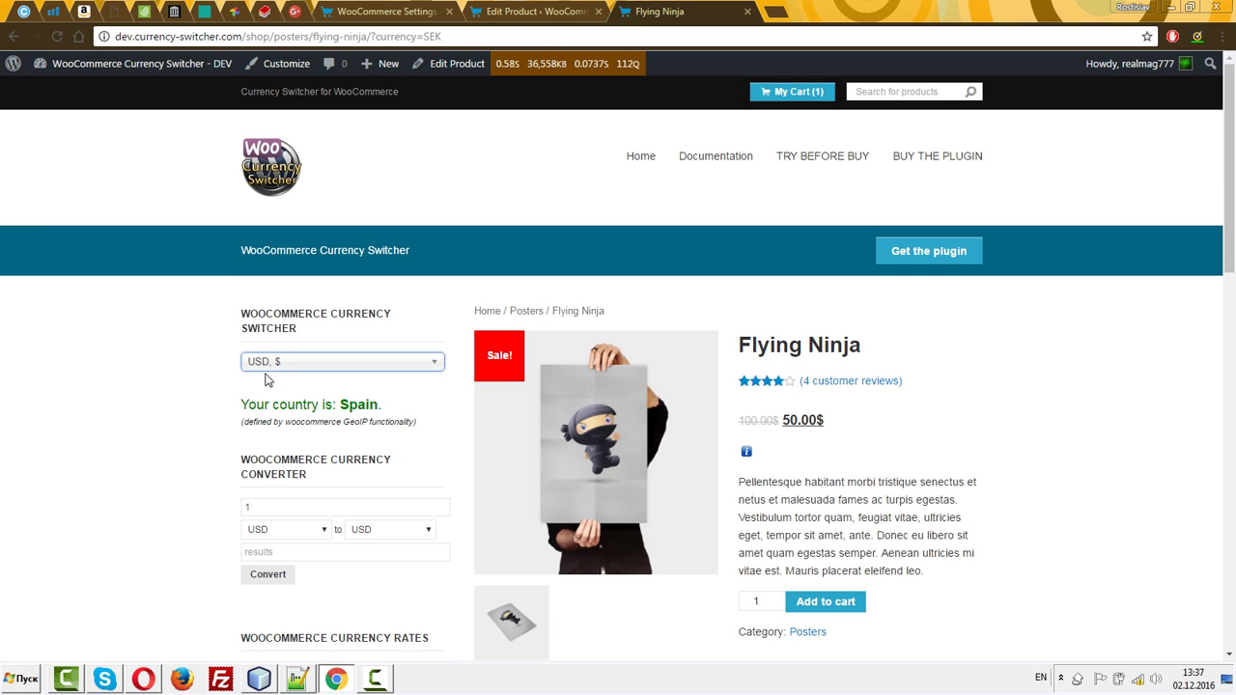
click(282, 364)
click(278, 381)
click(278, 363)
click(278, 383)
drag(242, 314, 460, 335)
click(399, 342)
triple_click(326, 331)
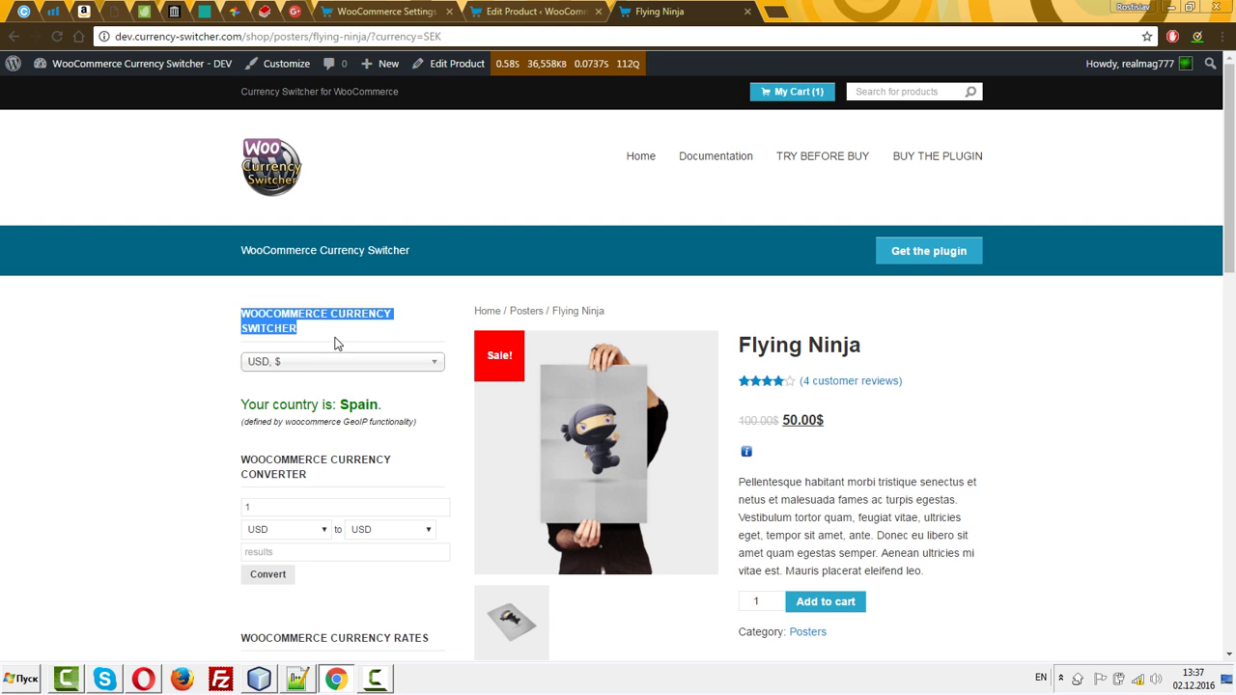
click(334, 342)
click(308, 368)
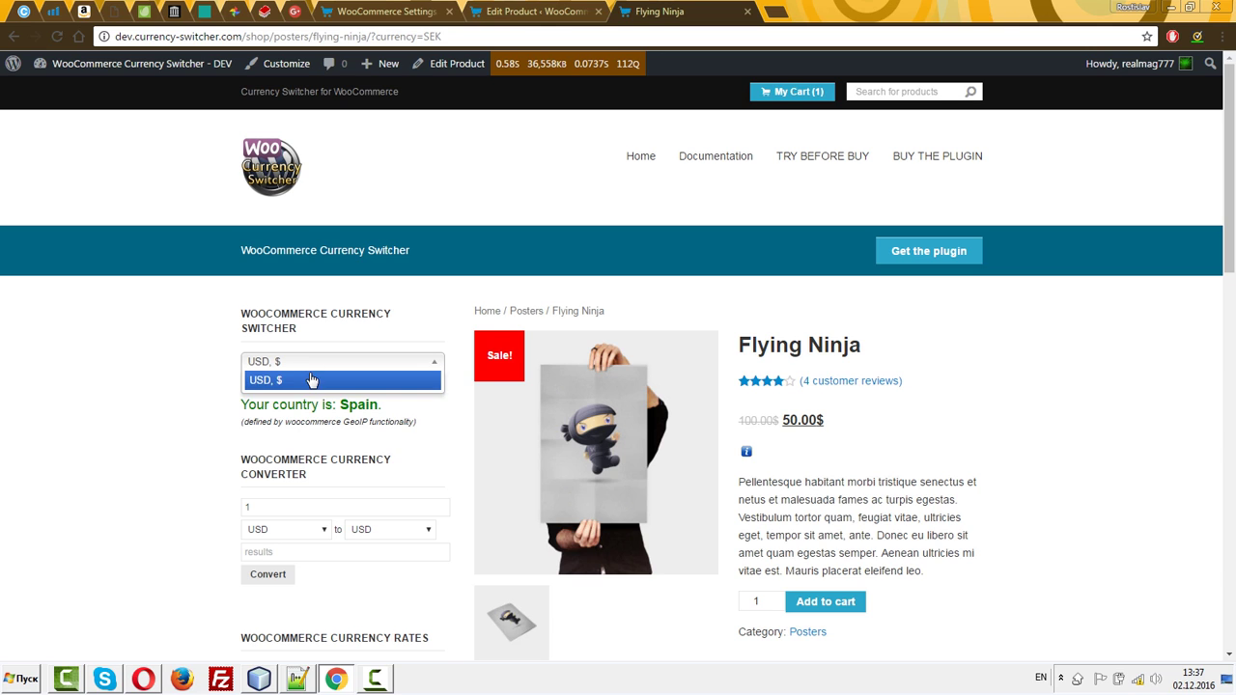
click(275, 357)
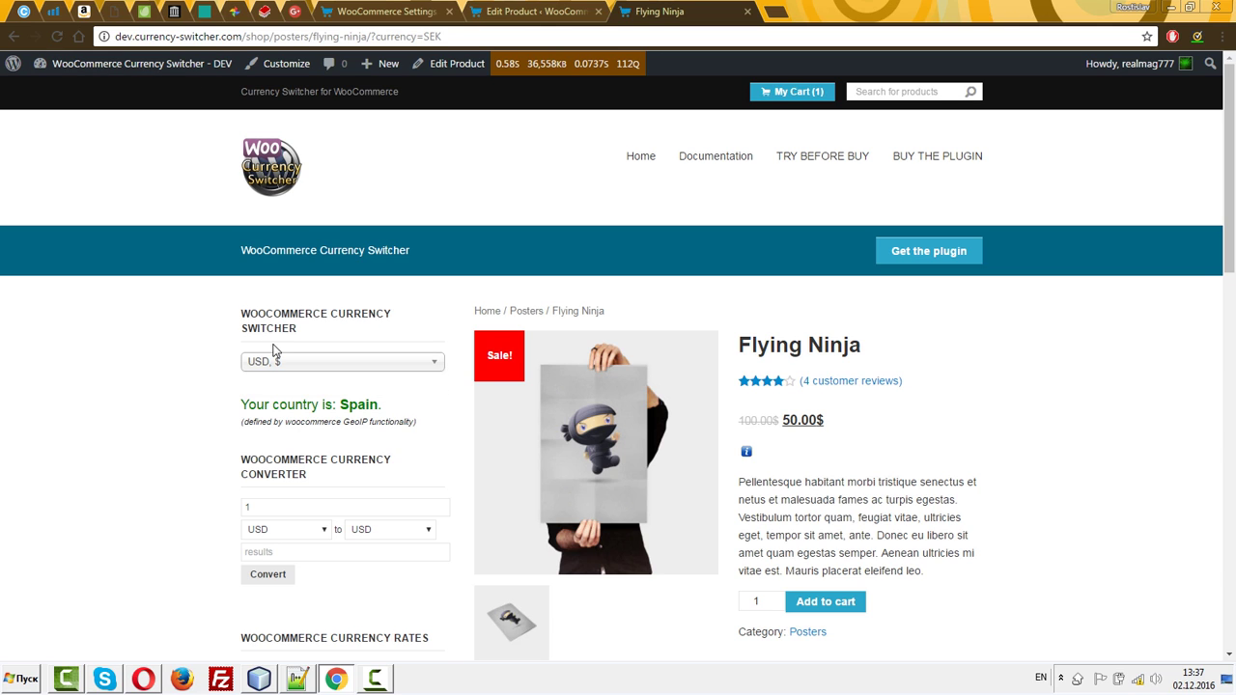
click(273, 365)
click(273, 380)
- Set the Spain GeoIP group's regular price to 30 and sale price to 18, and save the product
click(577, 11)
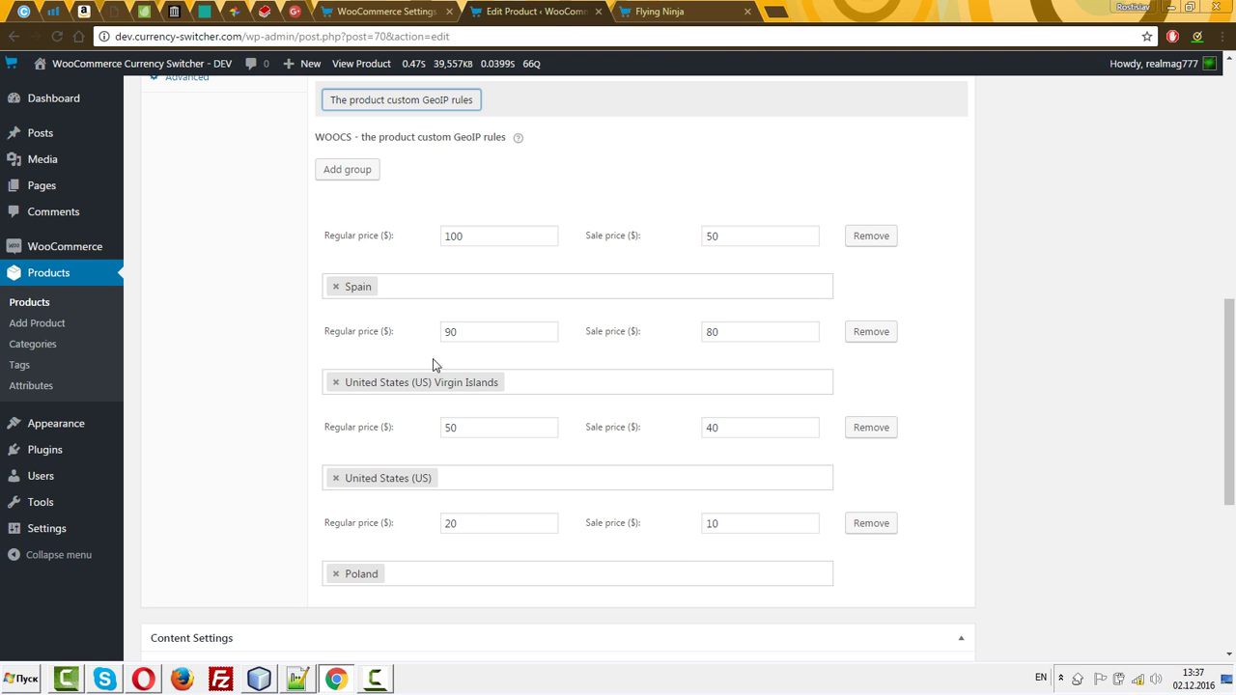
double_click(486, 241)
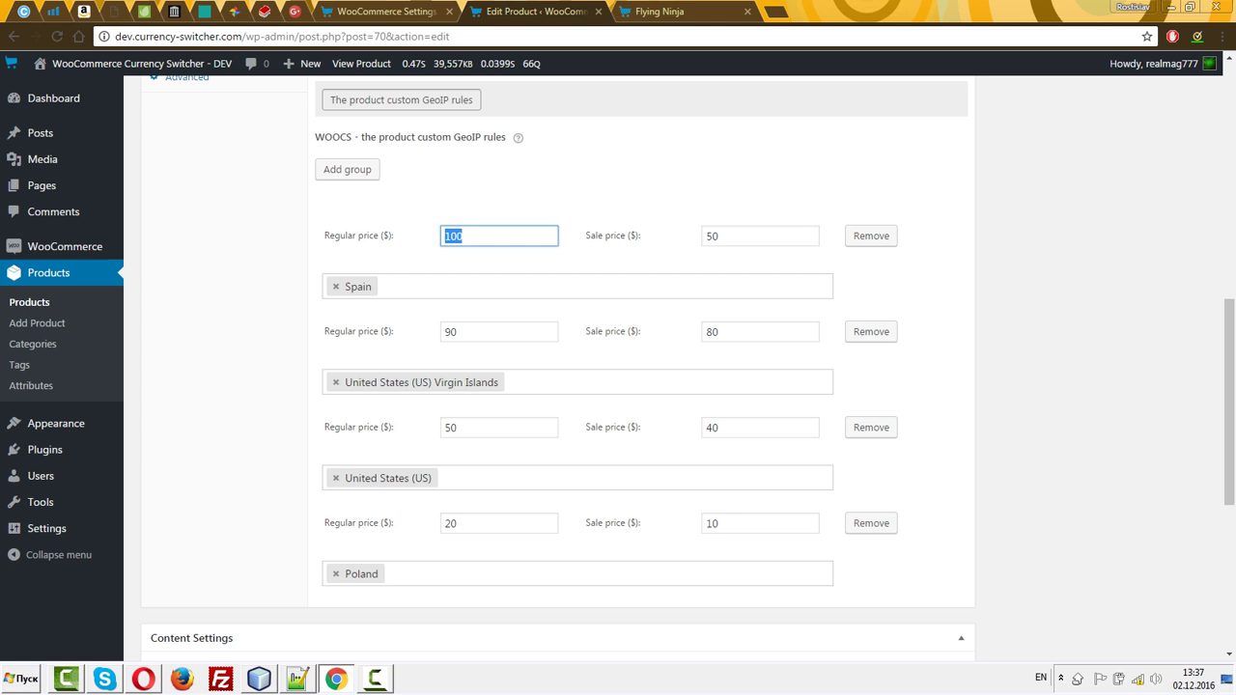
text(30)
key(Tab)
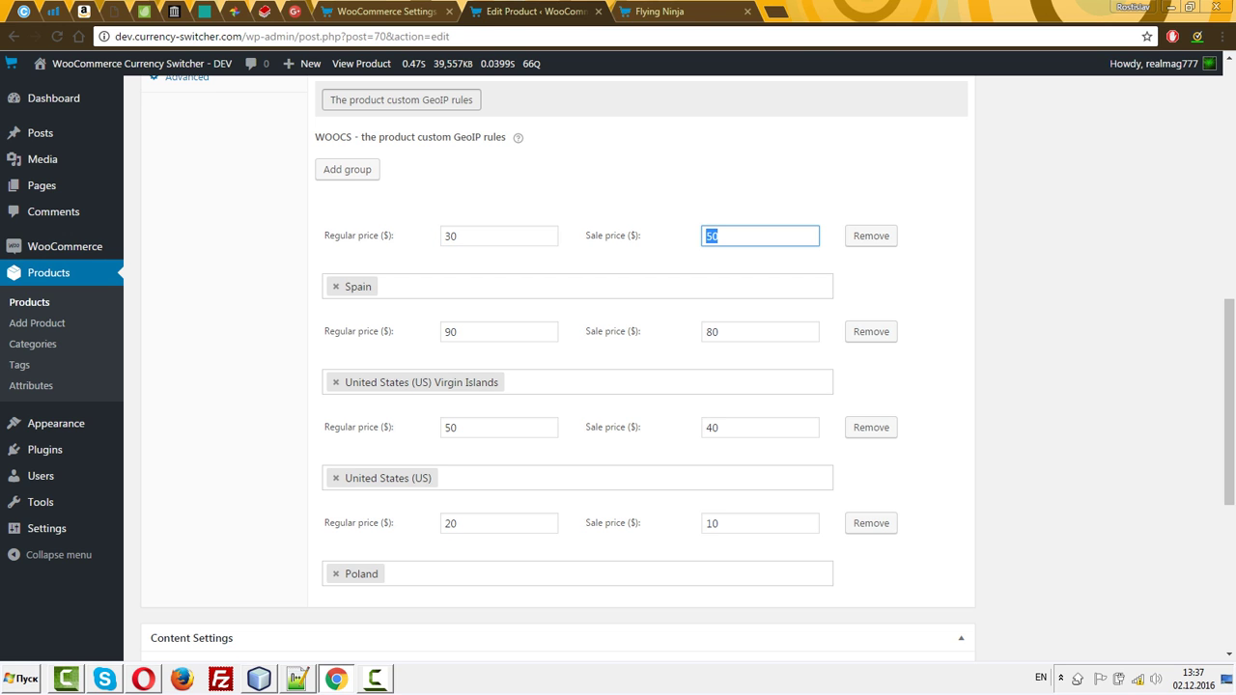
text(15)
scroll(1113, 254, up, 3)
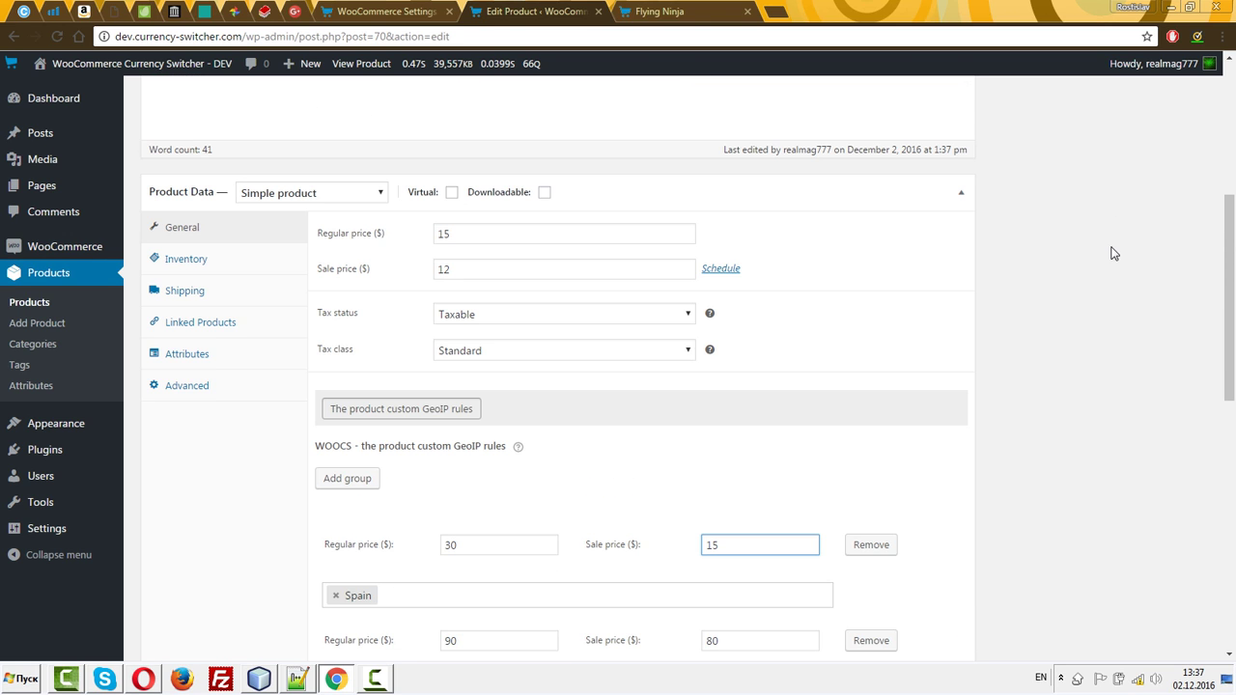
scroll(1112, 256, down, 2)
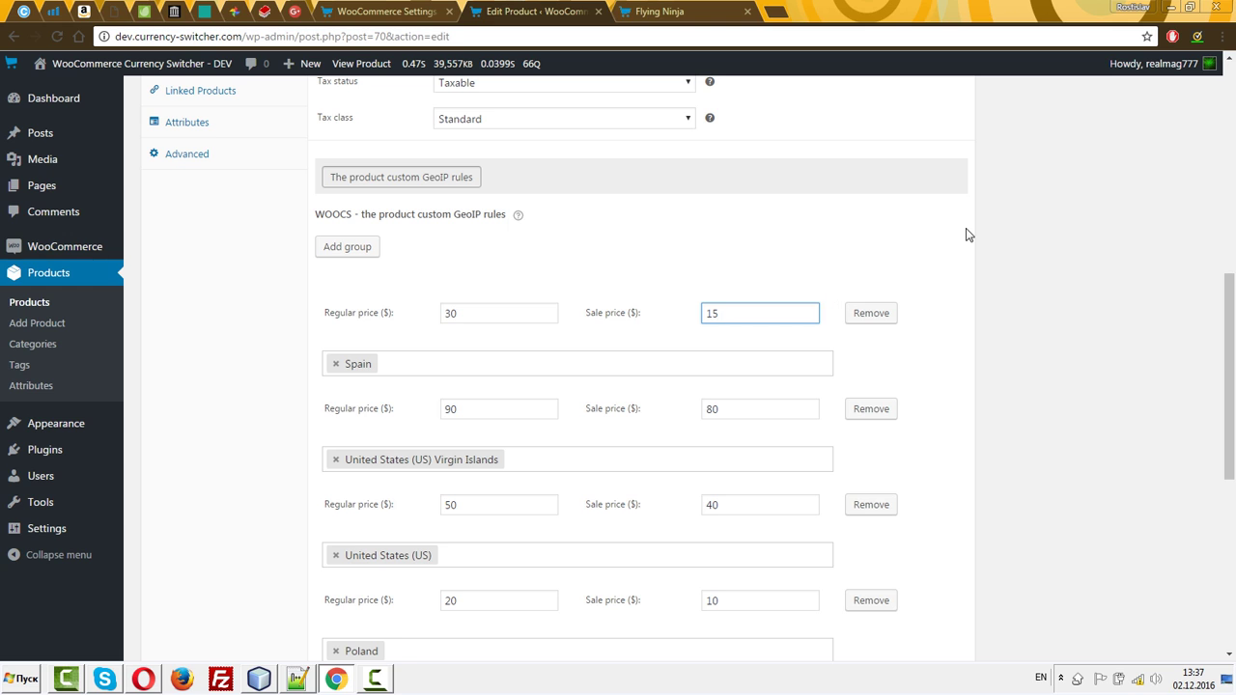
key(BackSpace)
text(8)
key(Return)
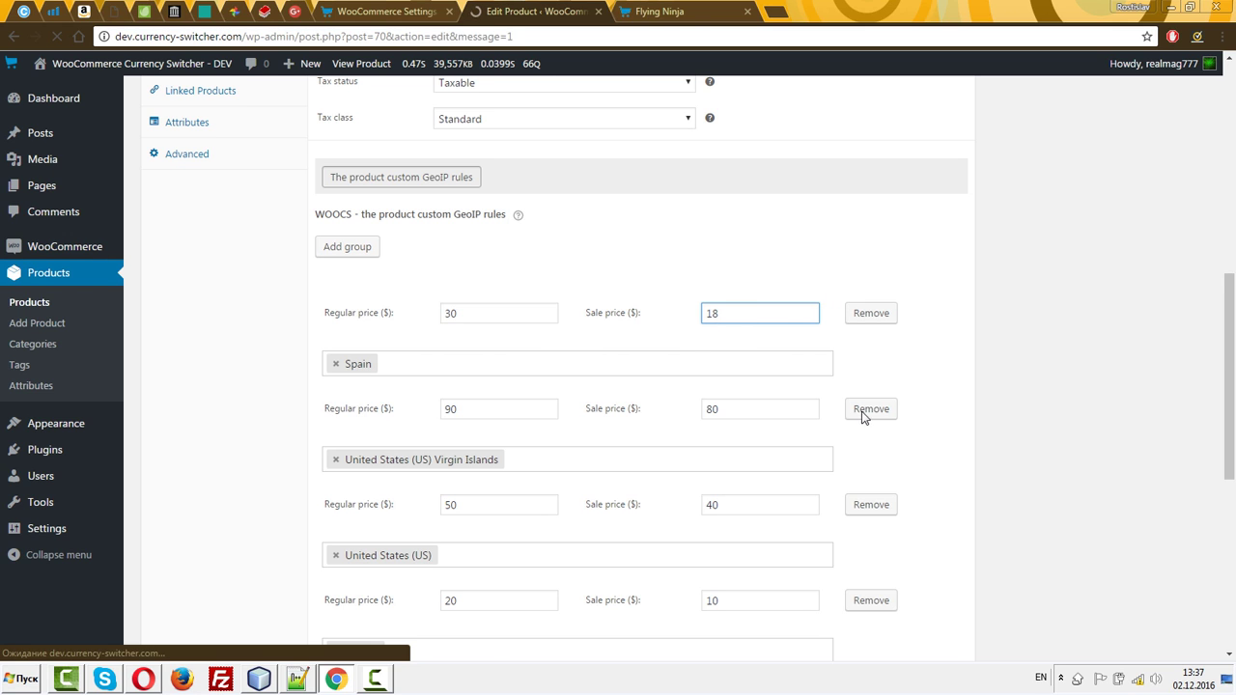
- Reload the Flying Ninja storefront page to check its price for Spain, and return to the product editor
click(689, 10)
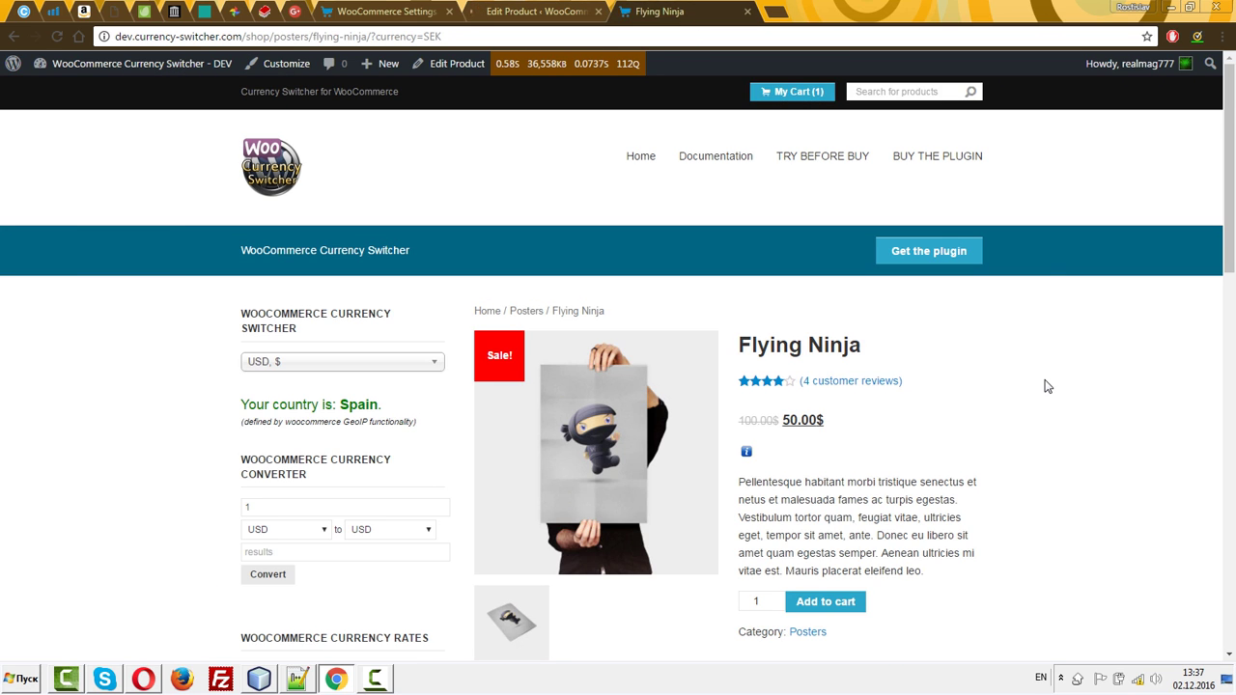
key(F5)
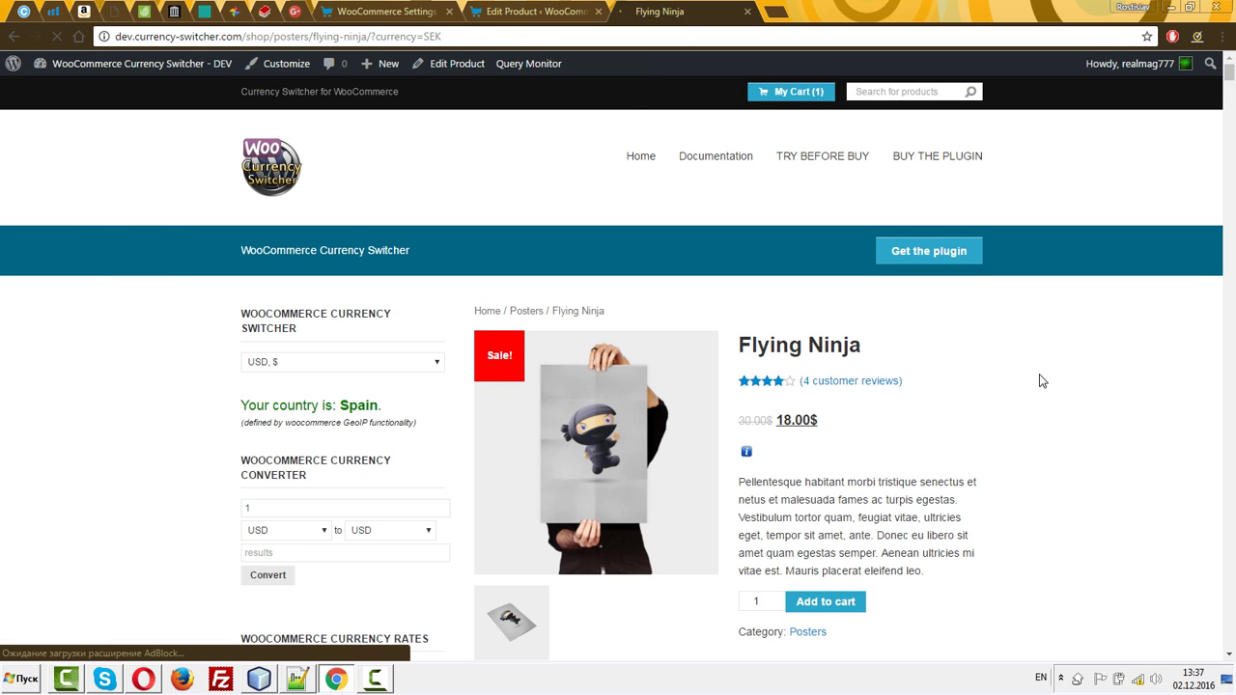
click(513, 9)
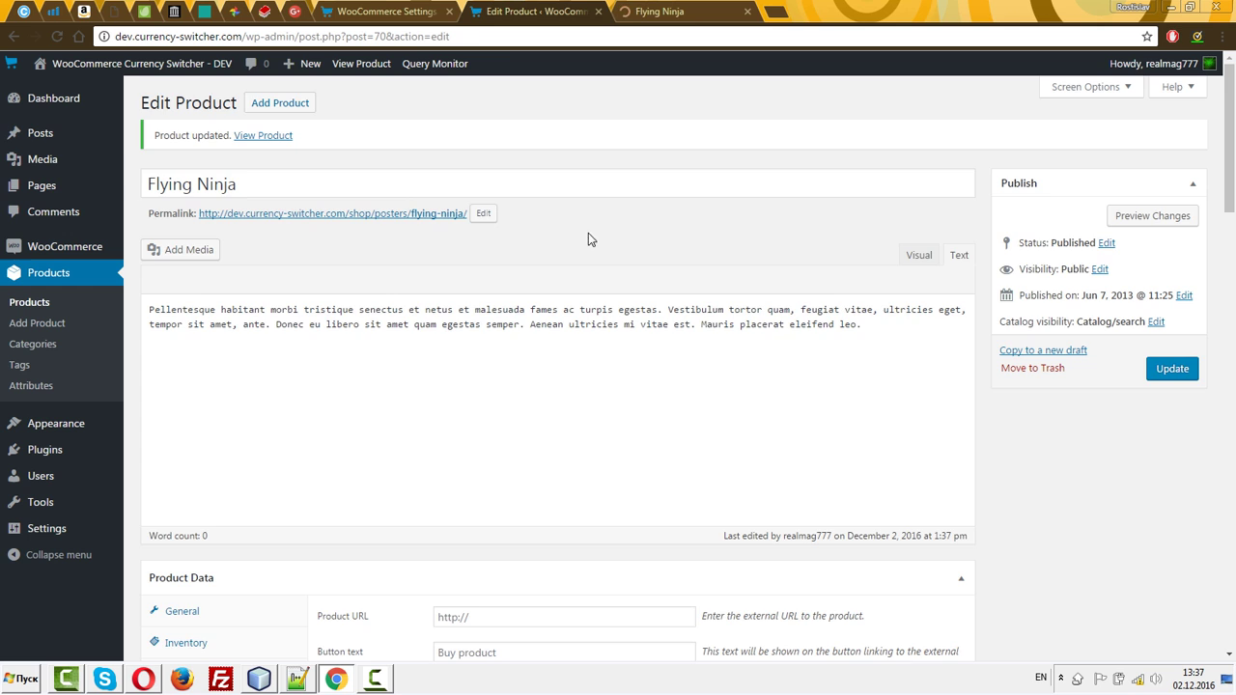
- Open the scheduling dates for the product's sale price, and display its custom GeoIP rules to check Spain's sale price
scroll(1001, 368, down, 3)
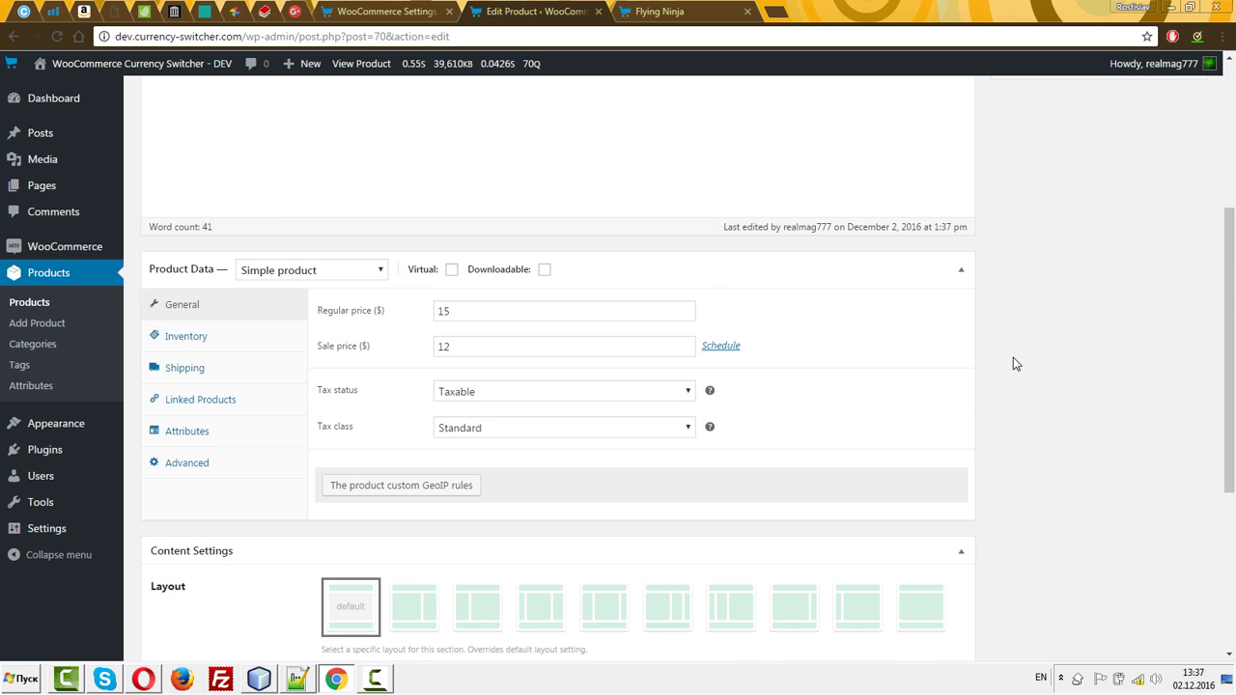
scroll(1013, 359, down, 3)
scroll(1013, 359, up, 1)
click(725, 192)
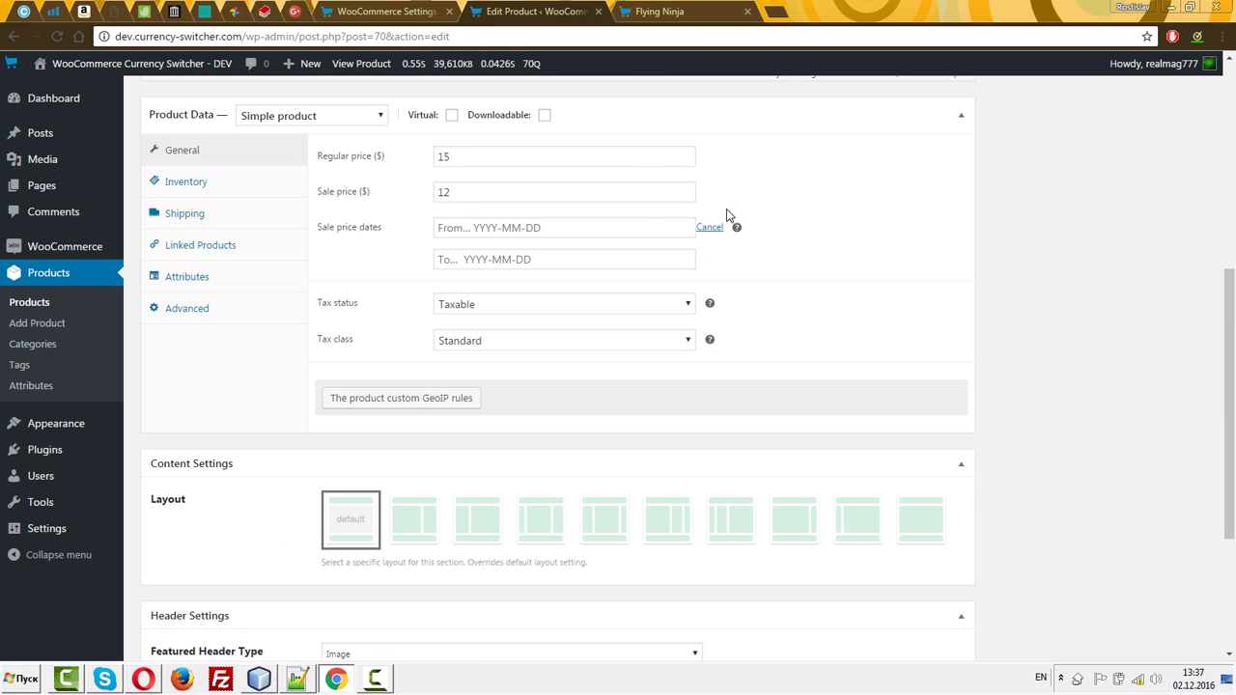
scroll(1106, 320, down, 3)
scroll(966, 313, up, 2)
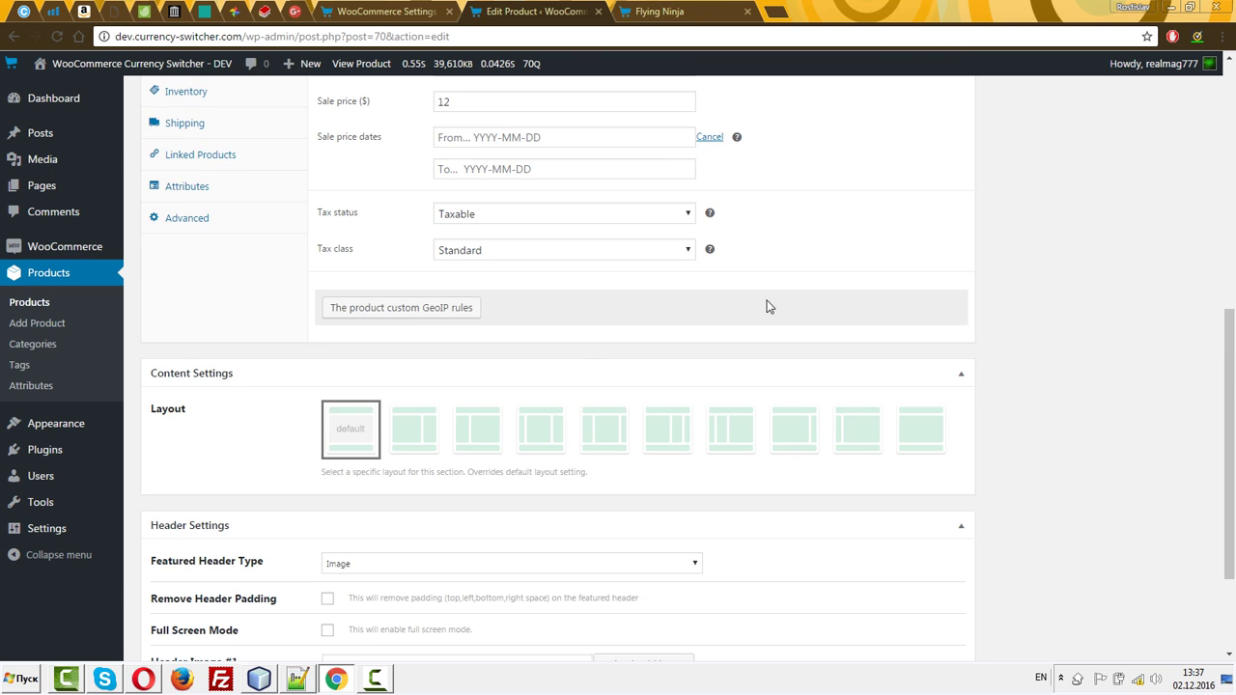
click(459, 311)
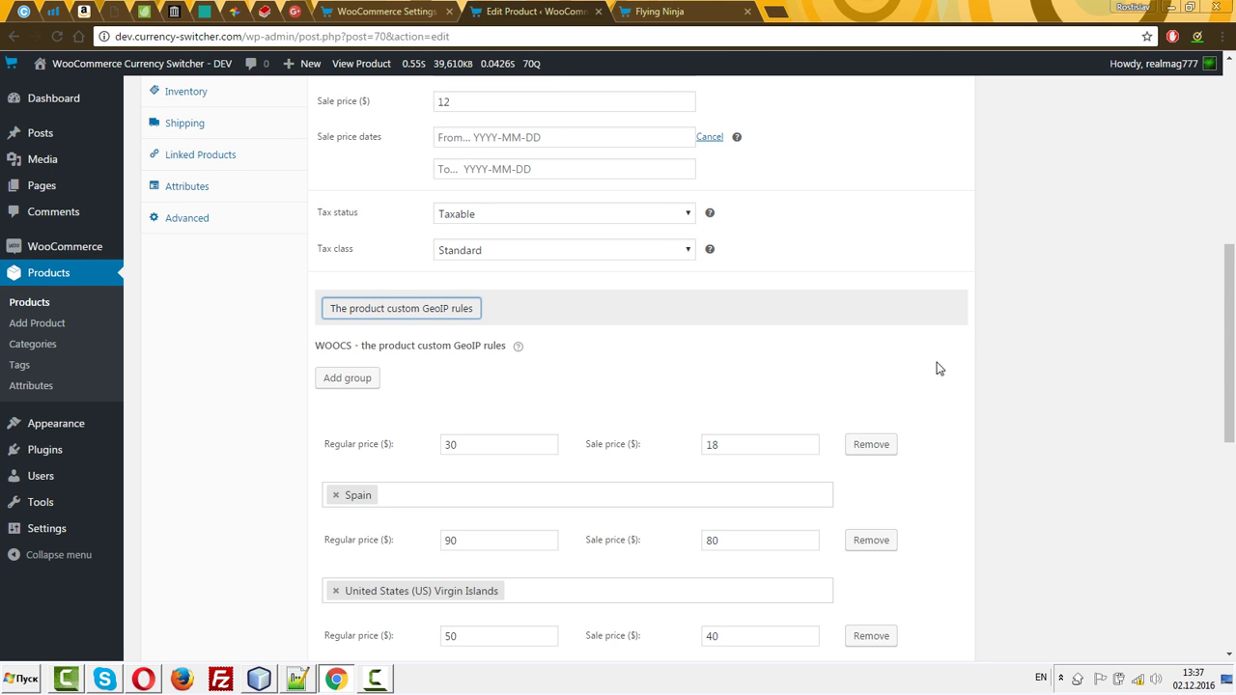
double_click(710, 454)
scroll(934, 396, up, 2)
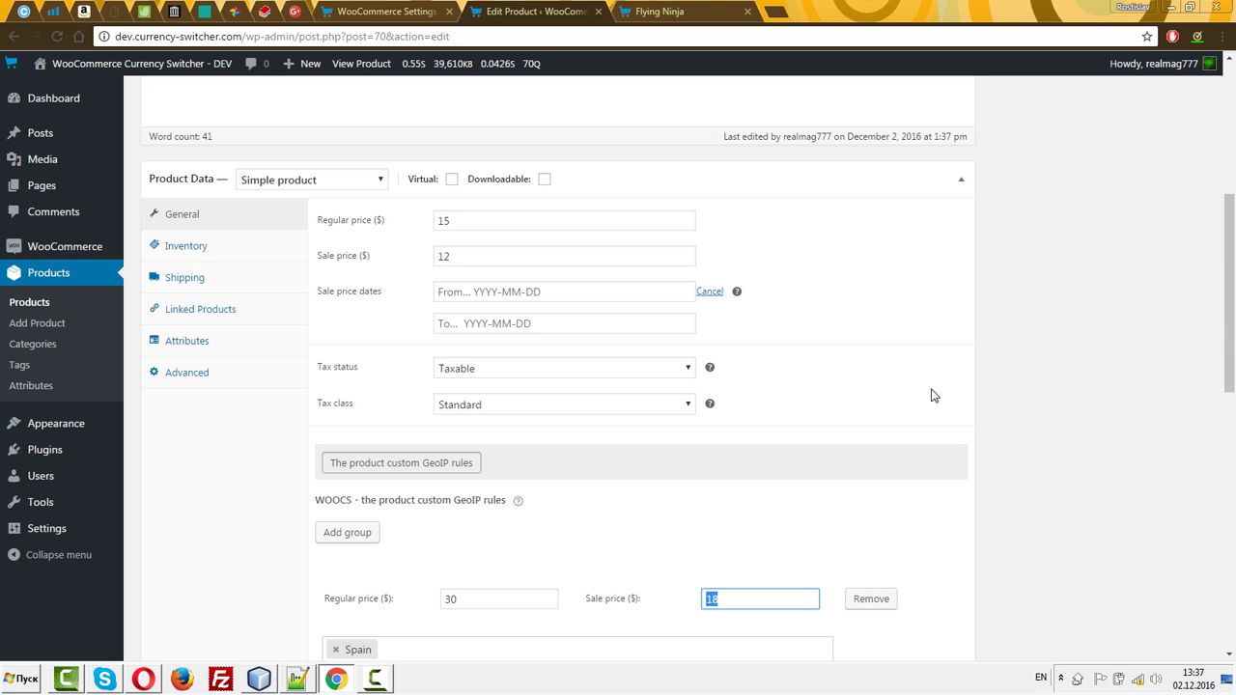
- Schedule the product's sale price from 2016-12-12 to 2016-12-14 and update the product
click(484, 292)
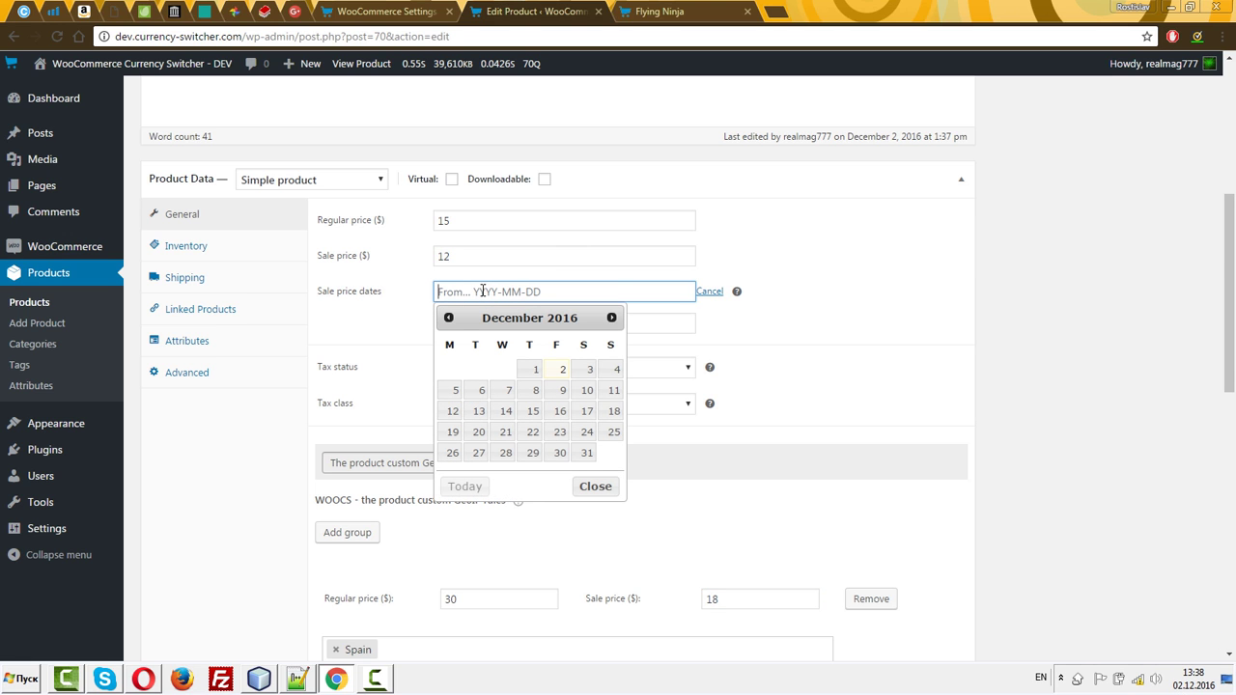
click(452, 410)
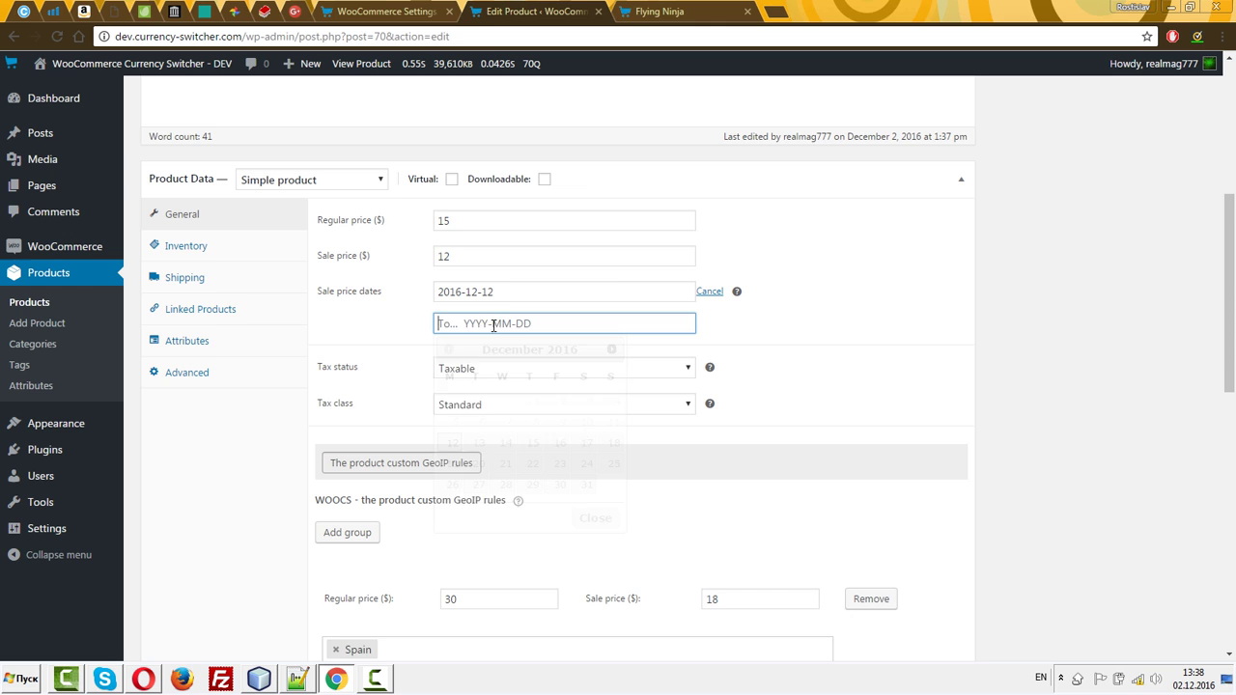
click(502, 443)
key(Return)
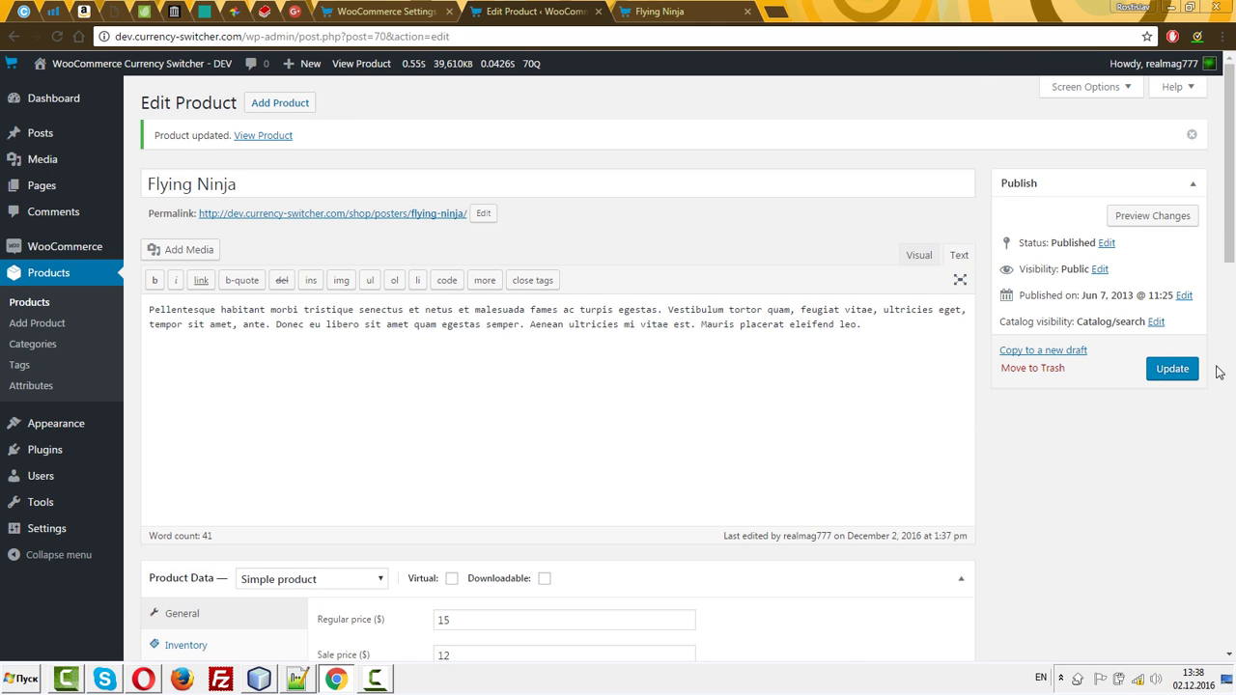
click(1180, 371)
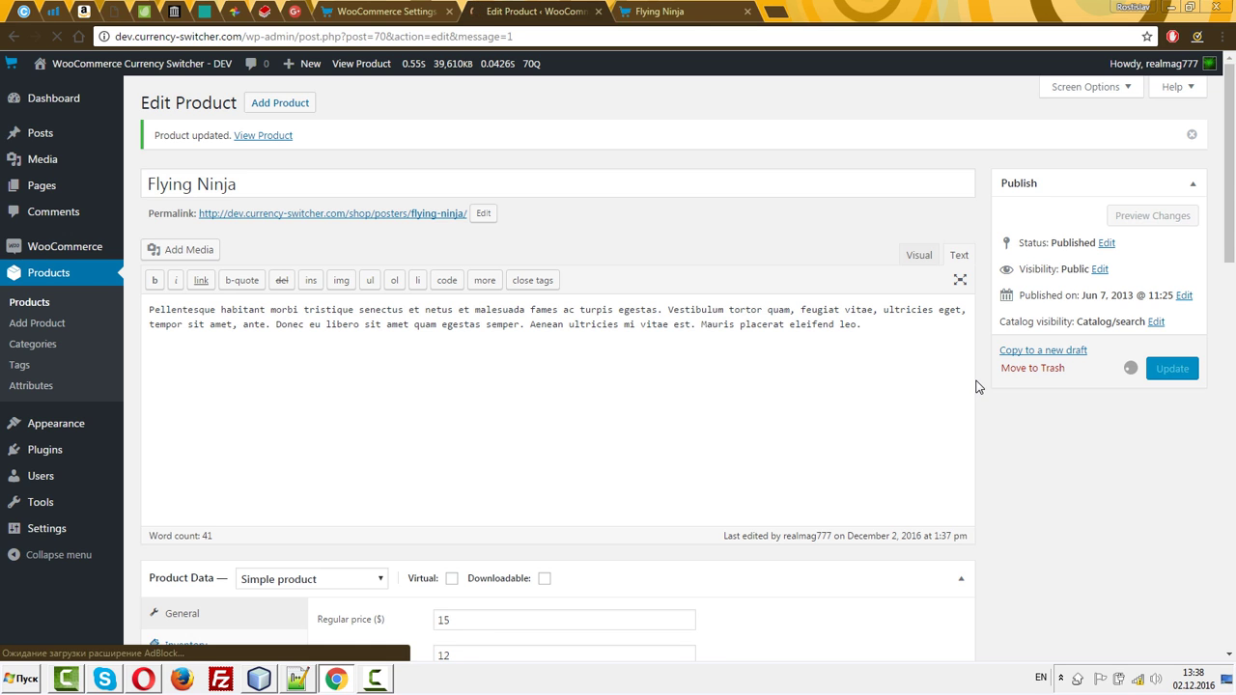
- Reload the Flying Ninja storefront page to check how the sale schedule affects the price for Spain
key(ctrl+Tab)
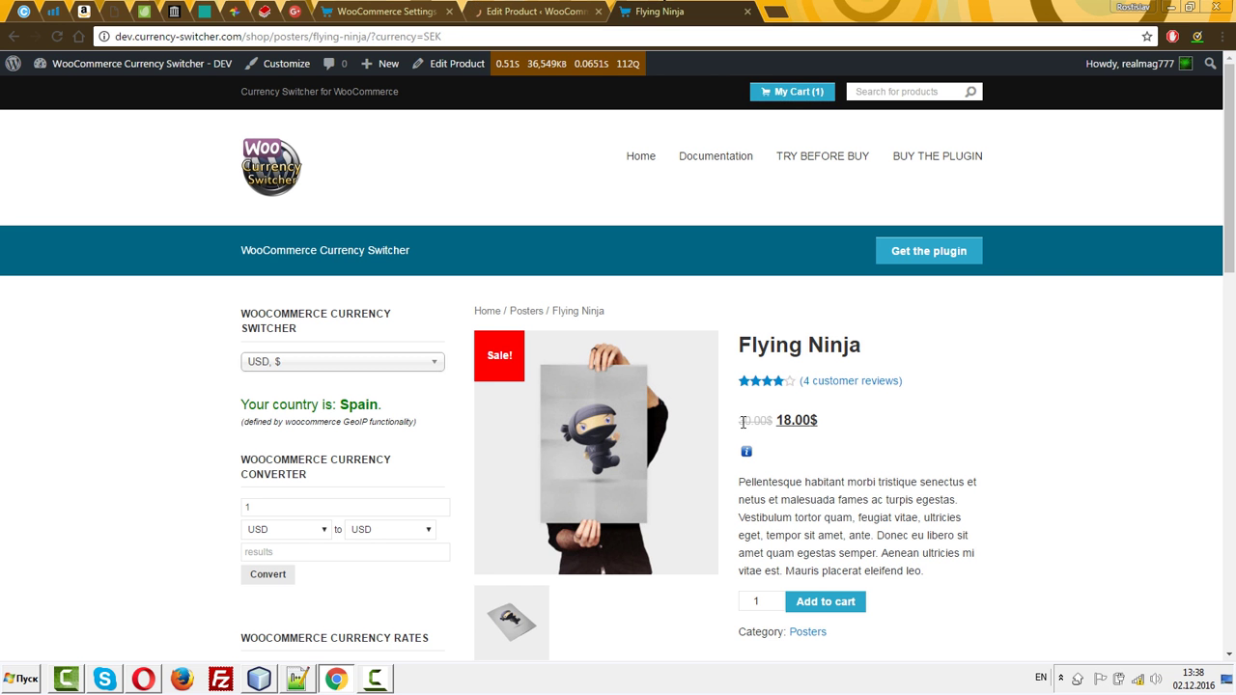
double_click(742, 422)
key(F5)
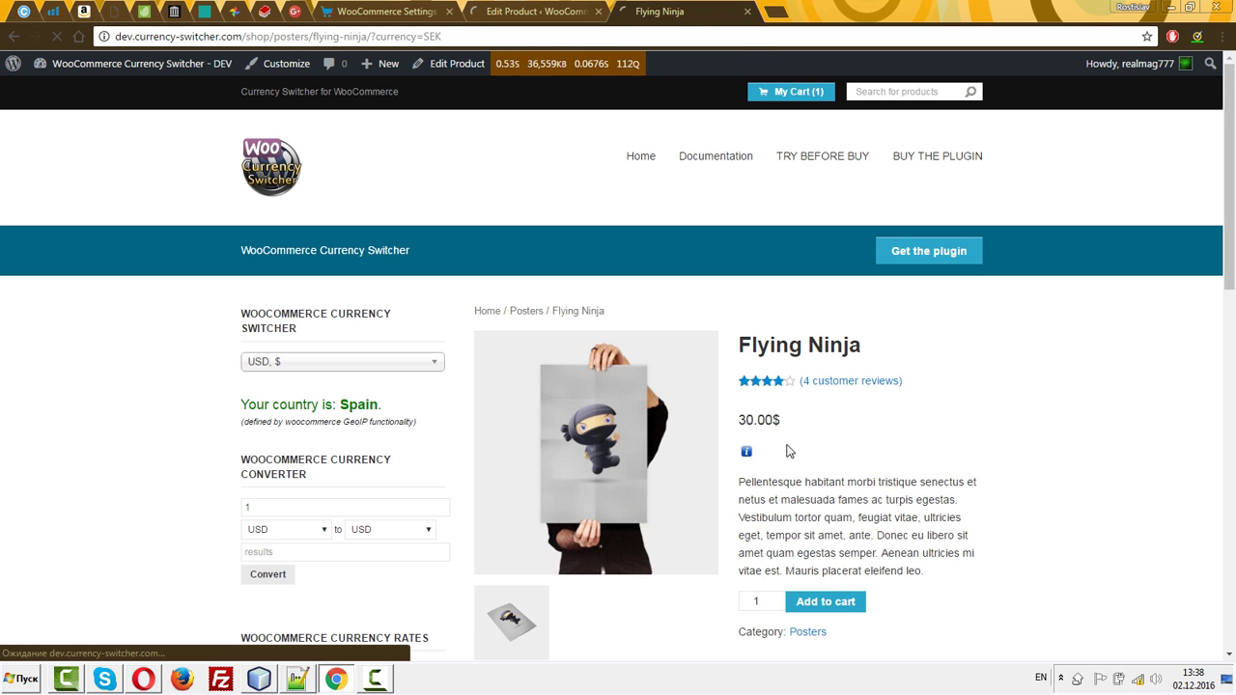
- Return to the product editor and review the saved sale dates and custom GeoIP groups
key(ctrl+shift+Tab)
scroll(719, 334, down, 4)
scroll(1007, 364, down, 3)
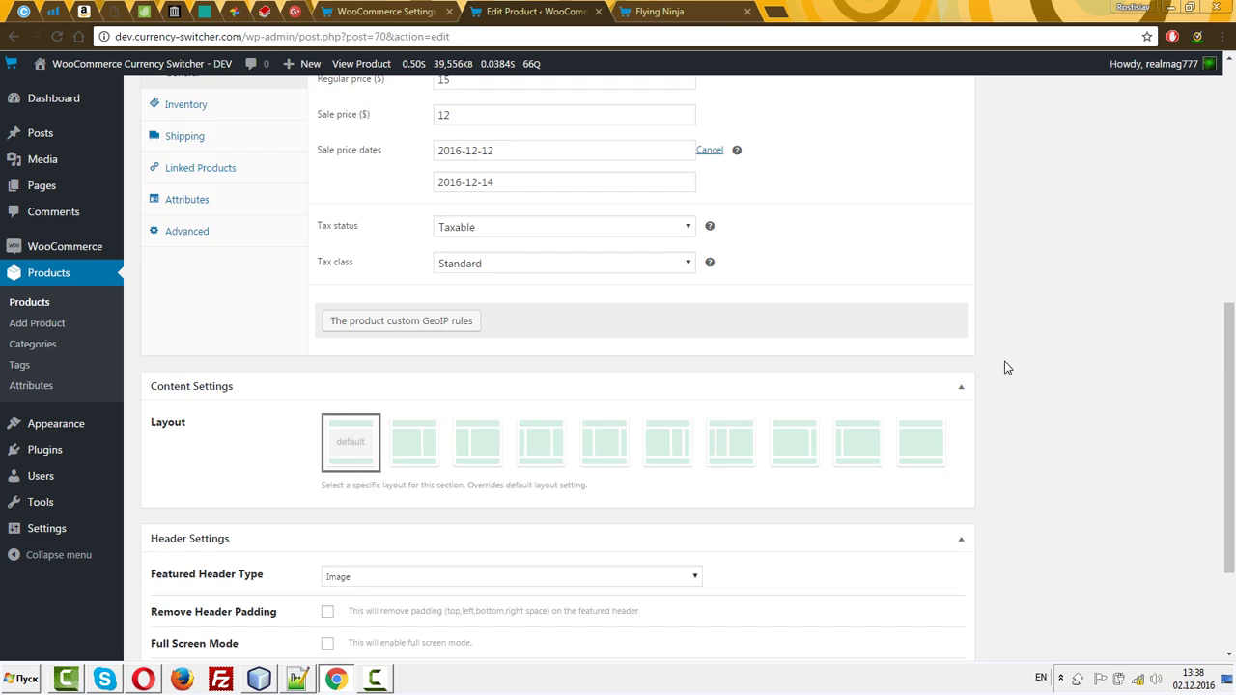
click(400, 154)
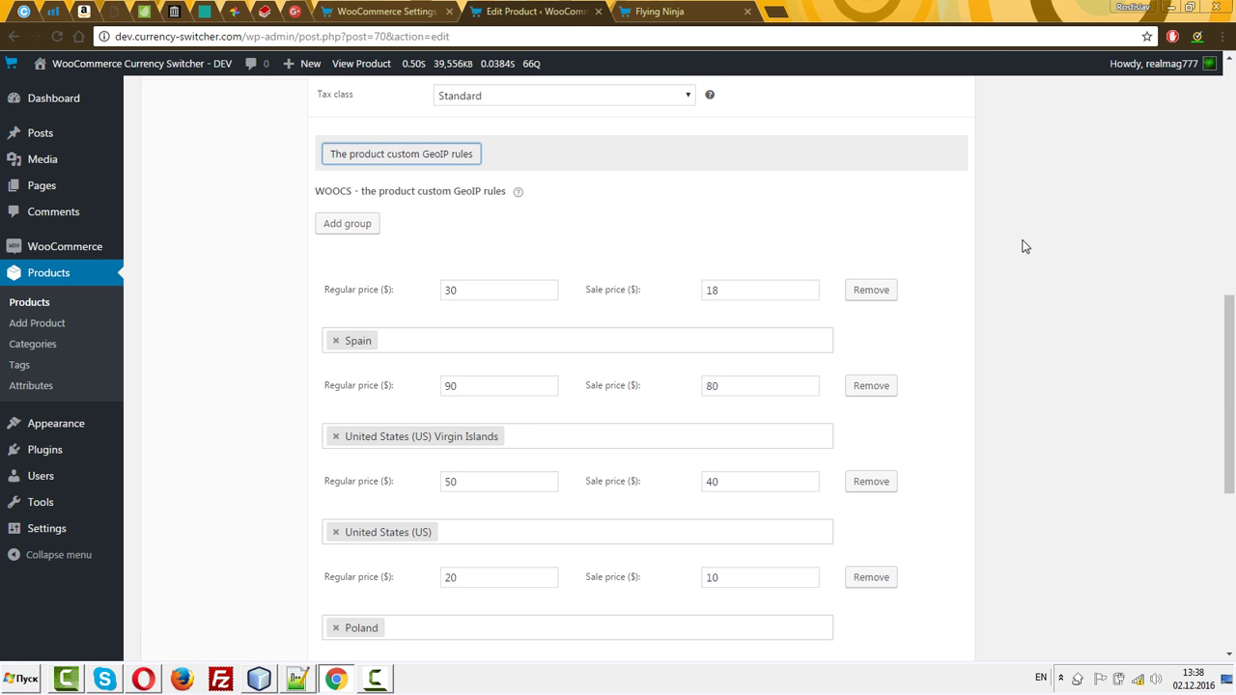
- Compare Spain's GeoIP group prices with the price on the Flying Ninja storefront page
key(ctrl+Tab)
click(1036, 378)
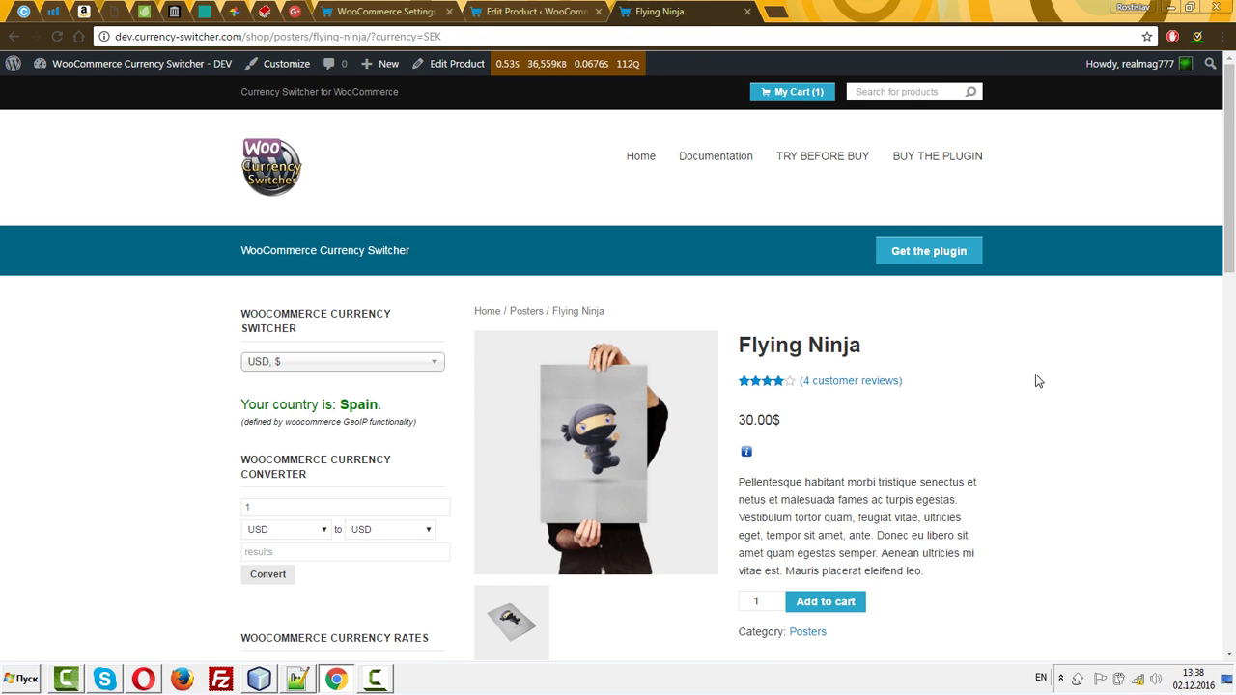
double_click(784, 420)
click(951, 453)
- Add one Flying Ninja to the cart, and remove Woo Single #2 on the cart page
click(828, 601)
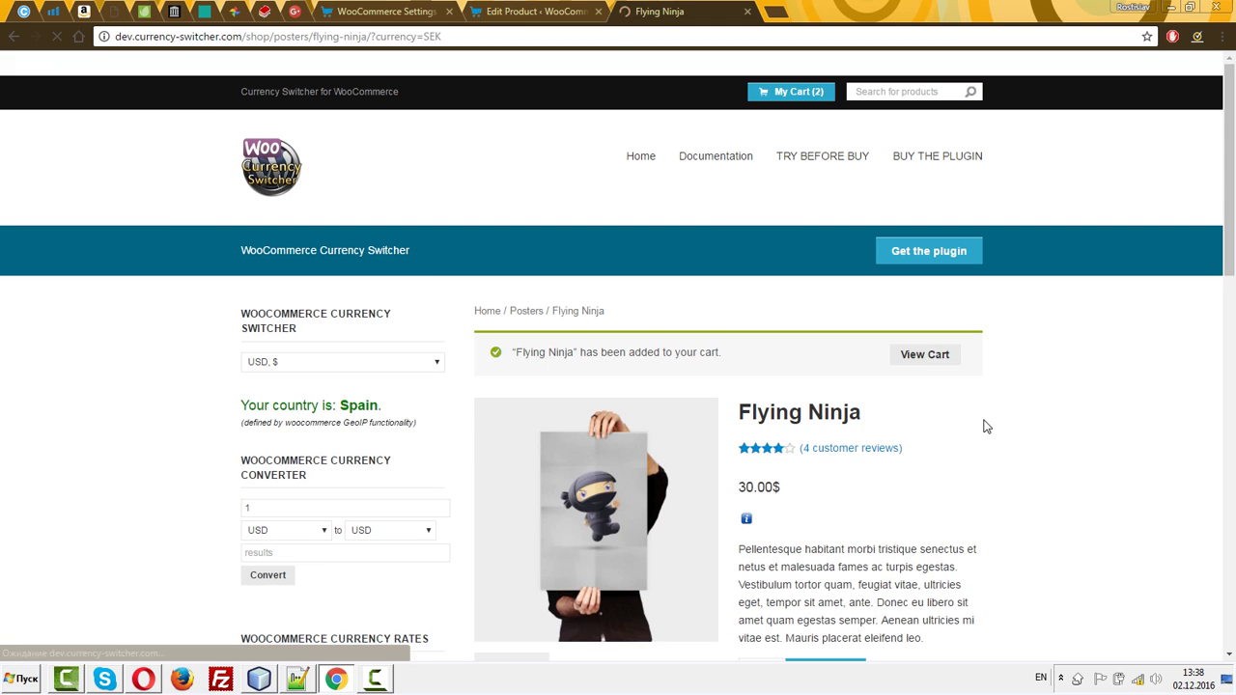
click(924, 354)
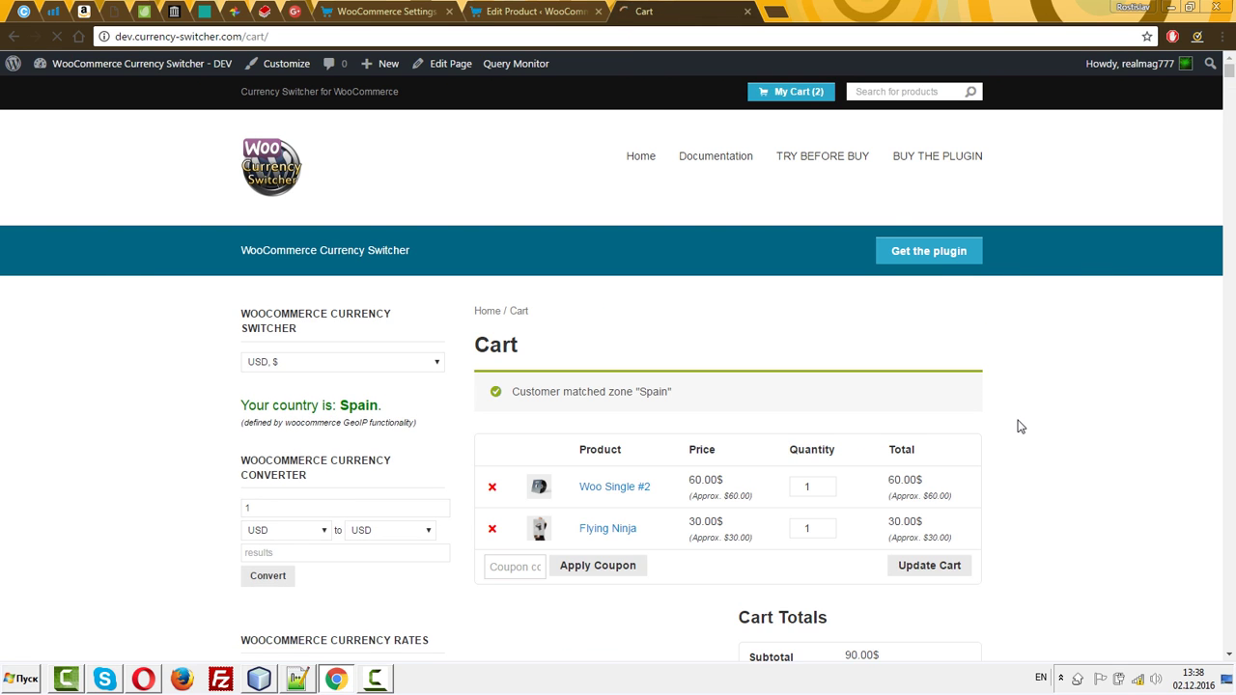
scroll(1018, 428, down, 3)
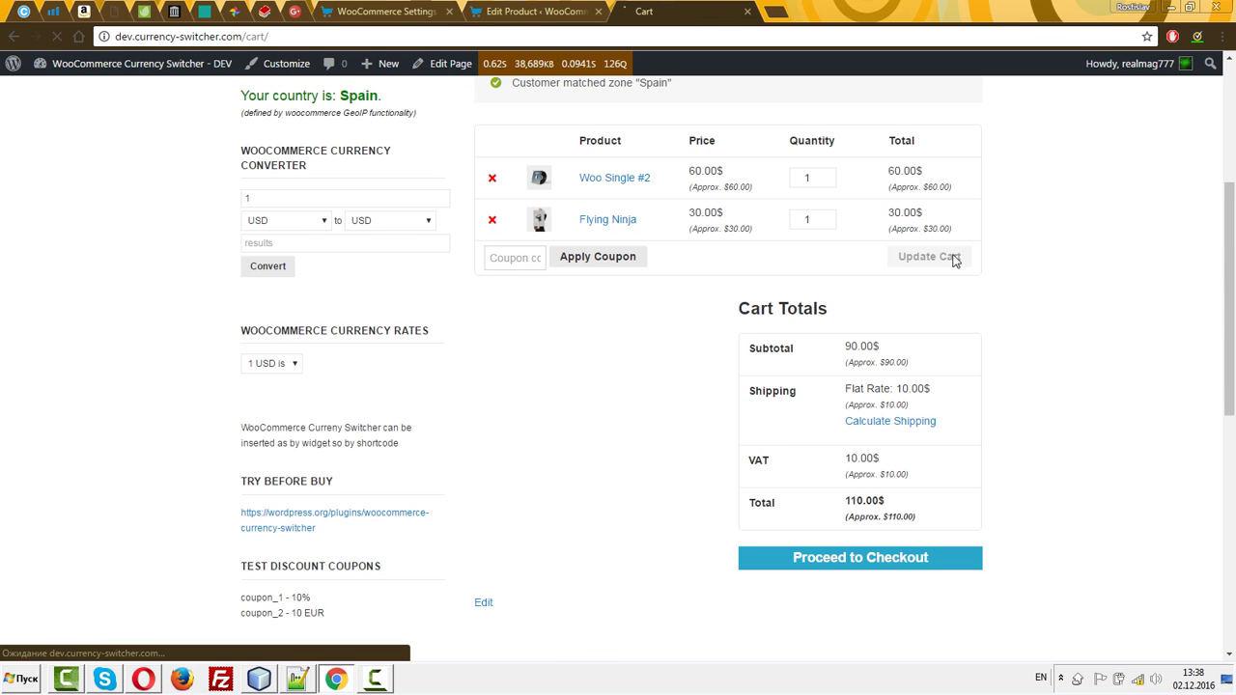
click(493, 188)
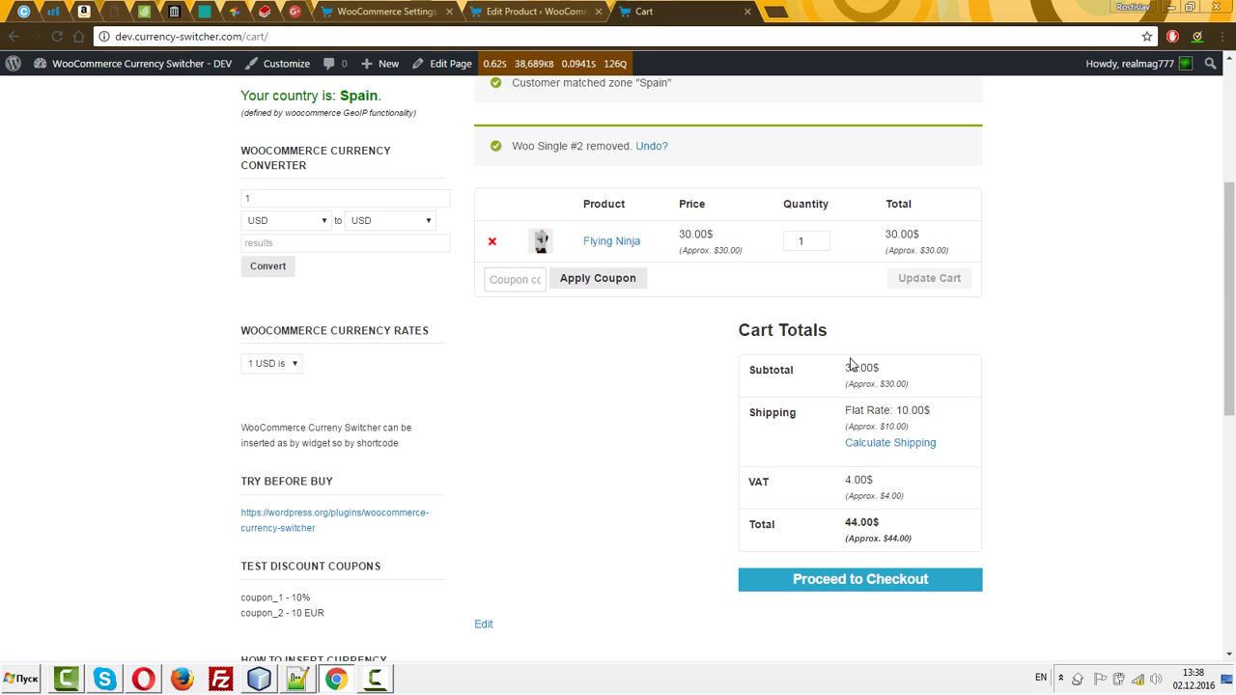
- Check the cart subtotal, proceed to checkout and turn off shipping to a different address
double_click(843, 368)
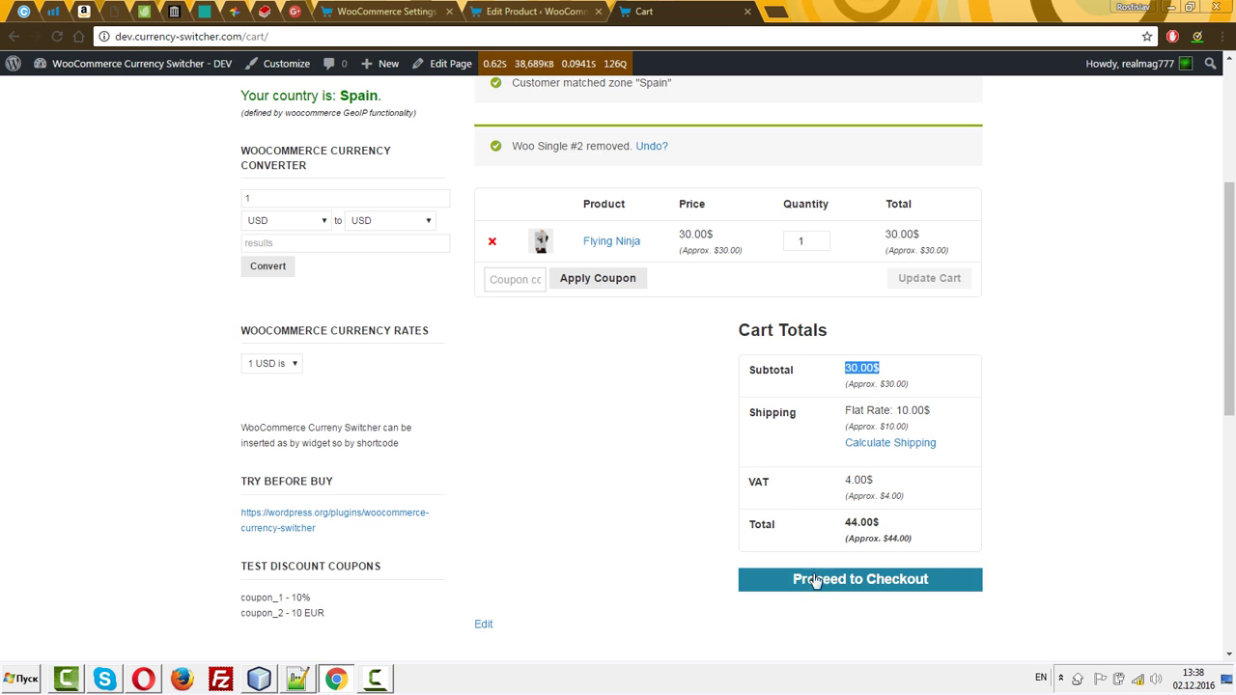
click(883, 587)
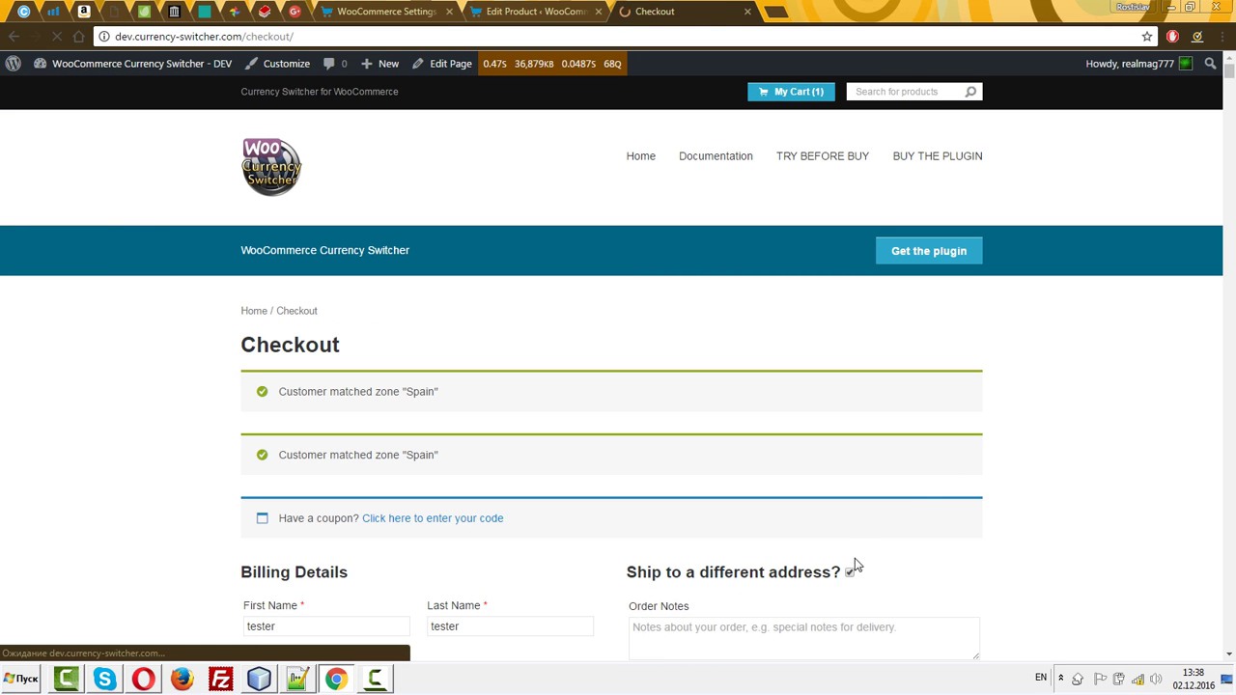
scroll(946, 473, down, 1)
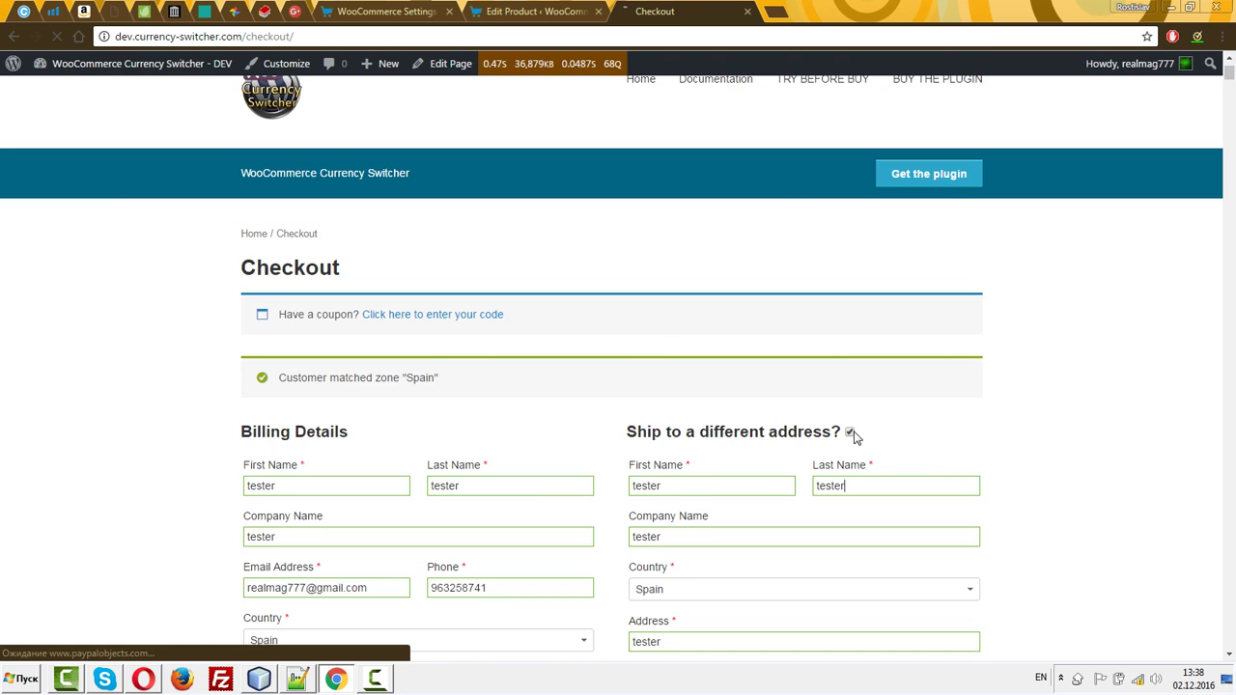
scroll(879, 440, down, 3)
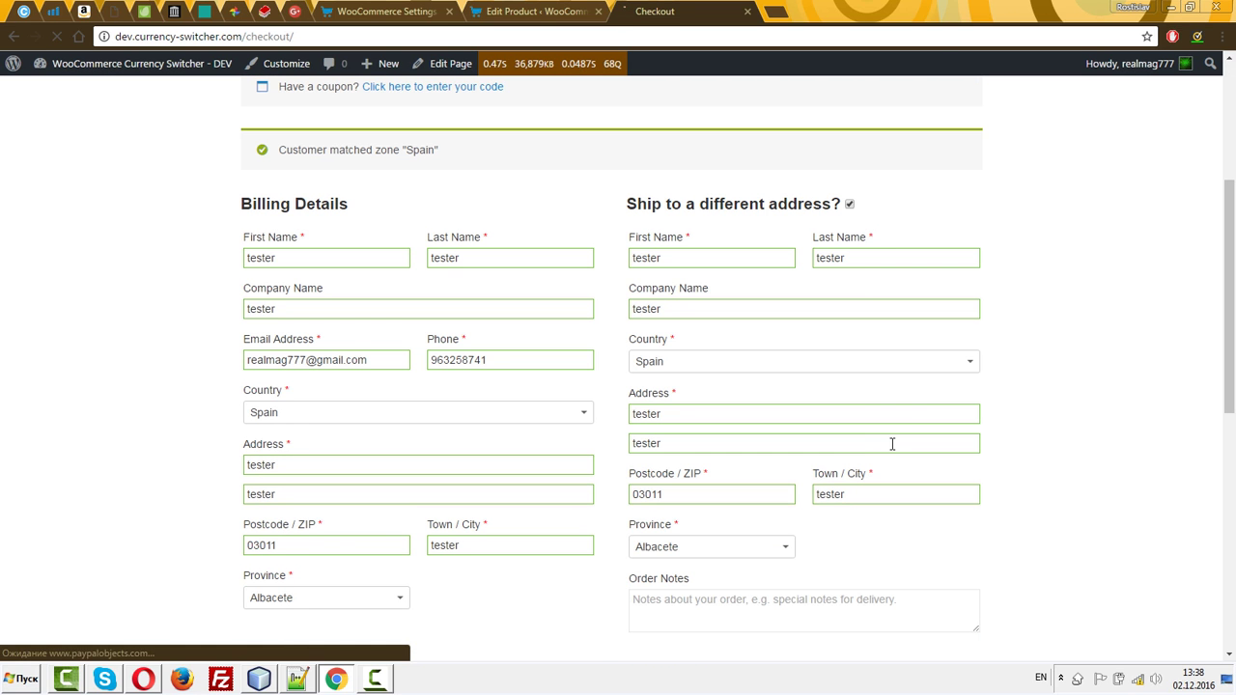
click(850, 205)
- Check the product price and order total in the checkout's order summary
scroll(709, 317, down, 5)
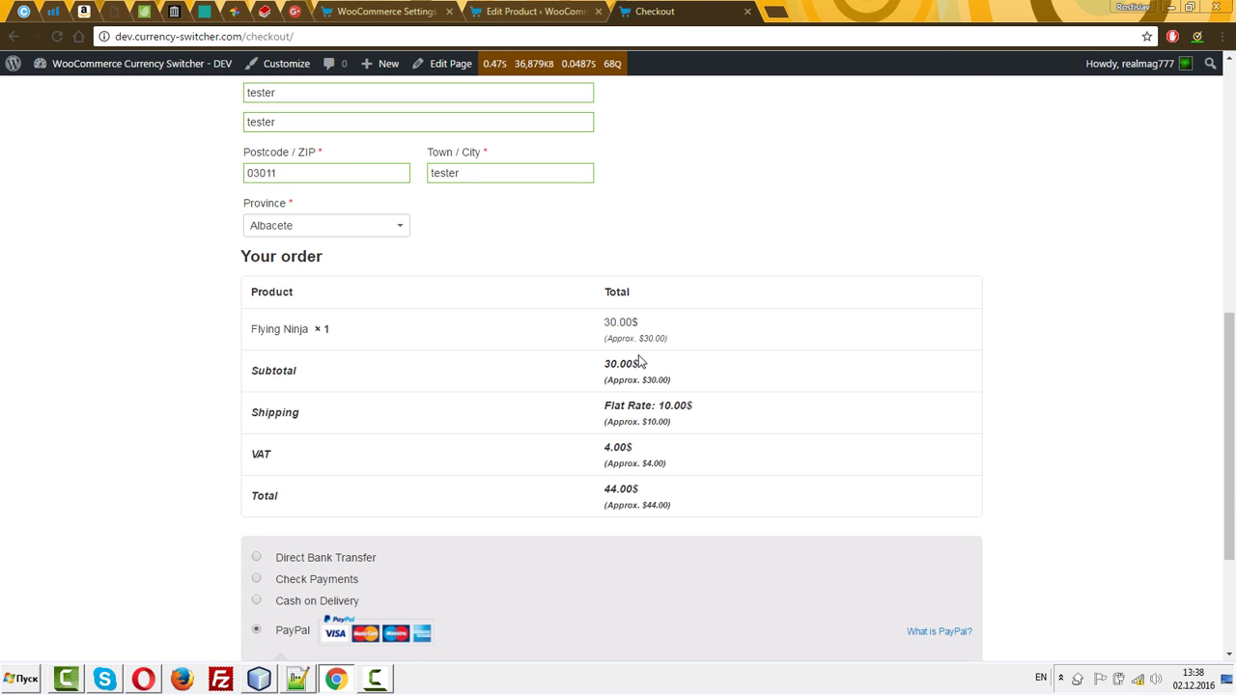
drag(599, 489, 720, 486)
click(610, 487)
drag(637, 487, 684, 500)
scroll(493, 511, down, 3)
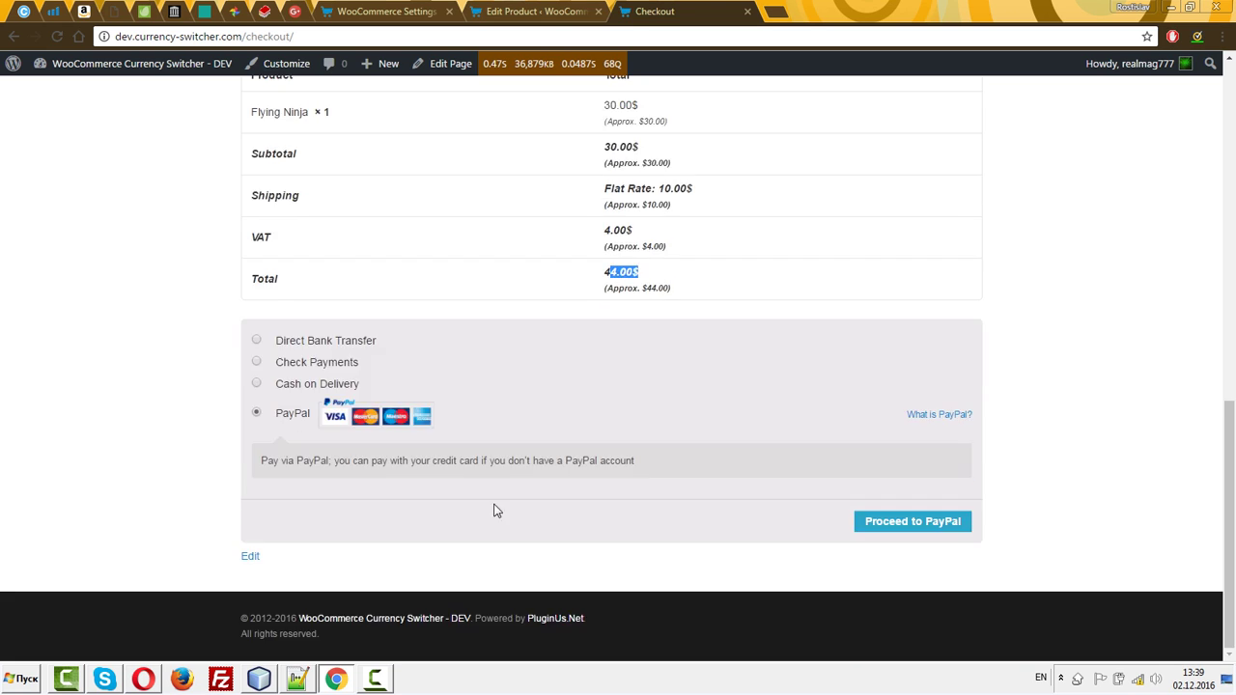
- Look at the Direct Bank Transfer option, switch the payment method back to PayPal and proceed to PayPal
click(329, 342)
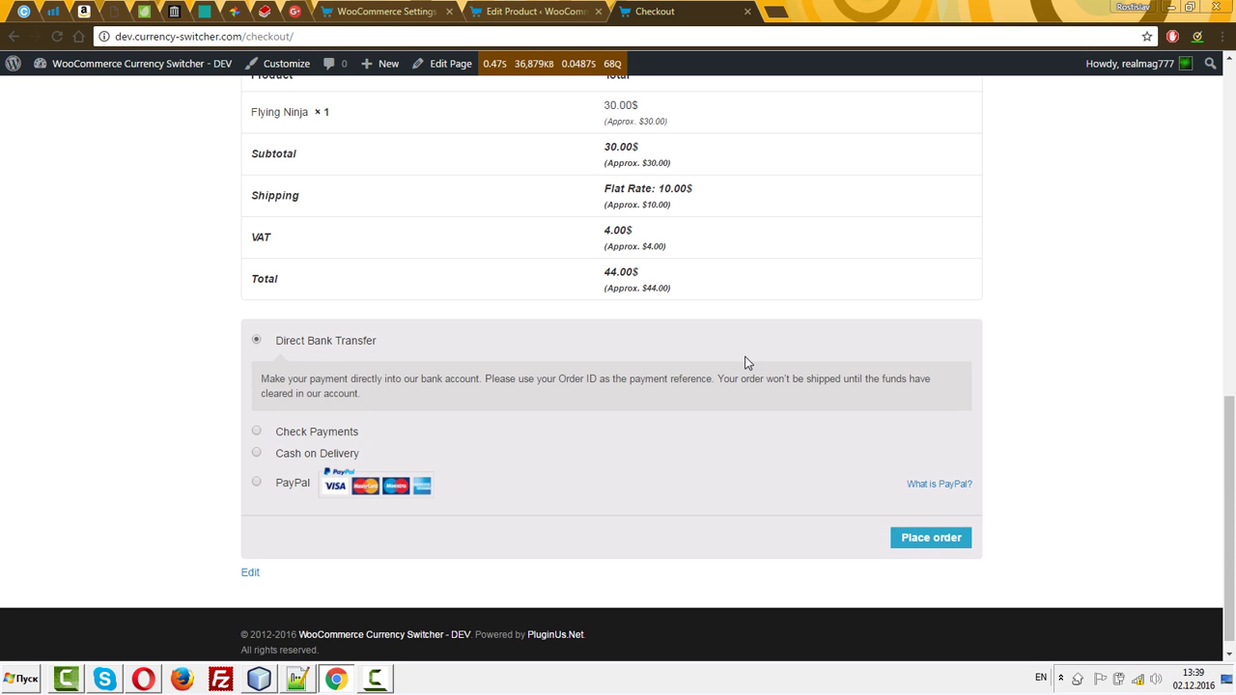
click(286, 487)
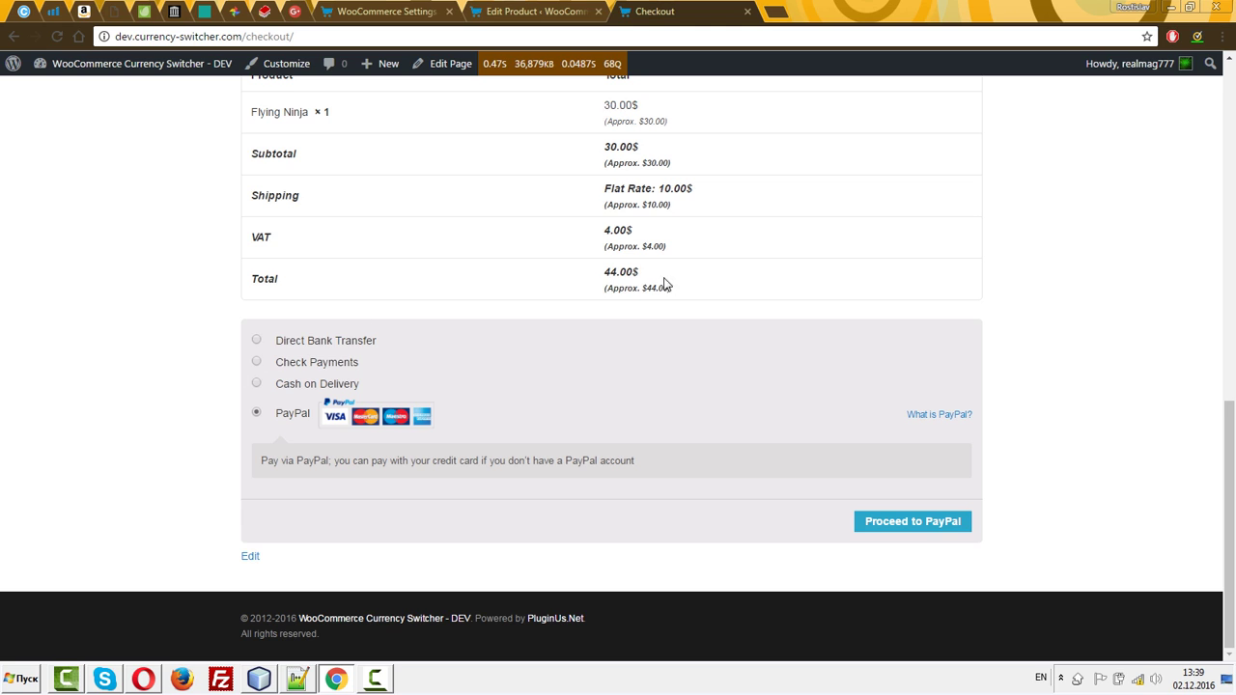
drag(582, 274, 740, 277)
click(906, 523)
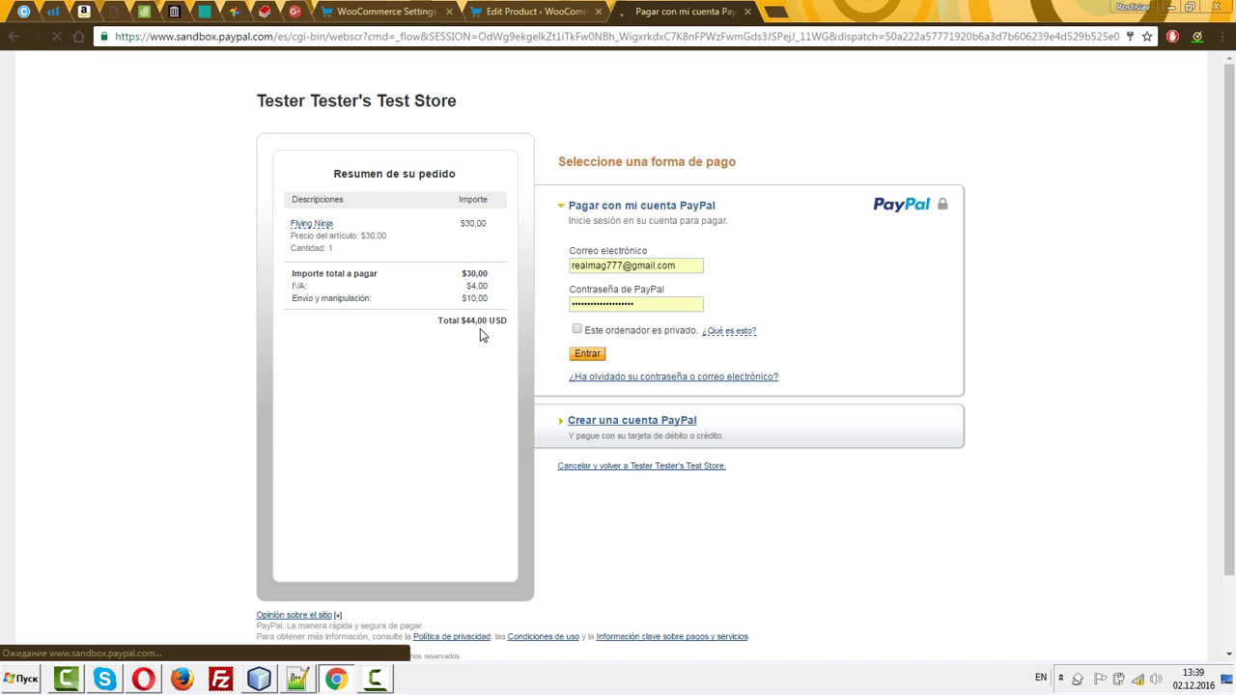
- Cancel the PayPal payment, and check the newest order's total in the WooCommerce orders list before returning to the product editor
click(616, 467)
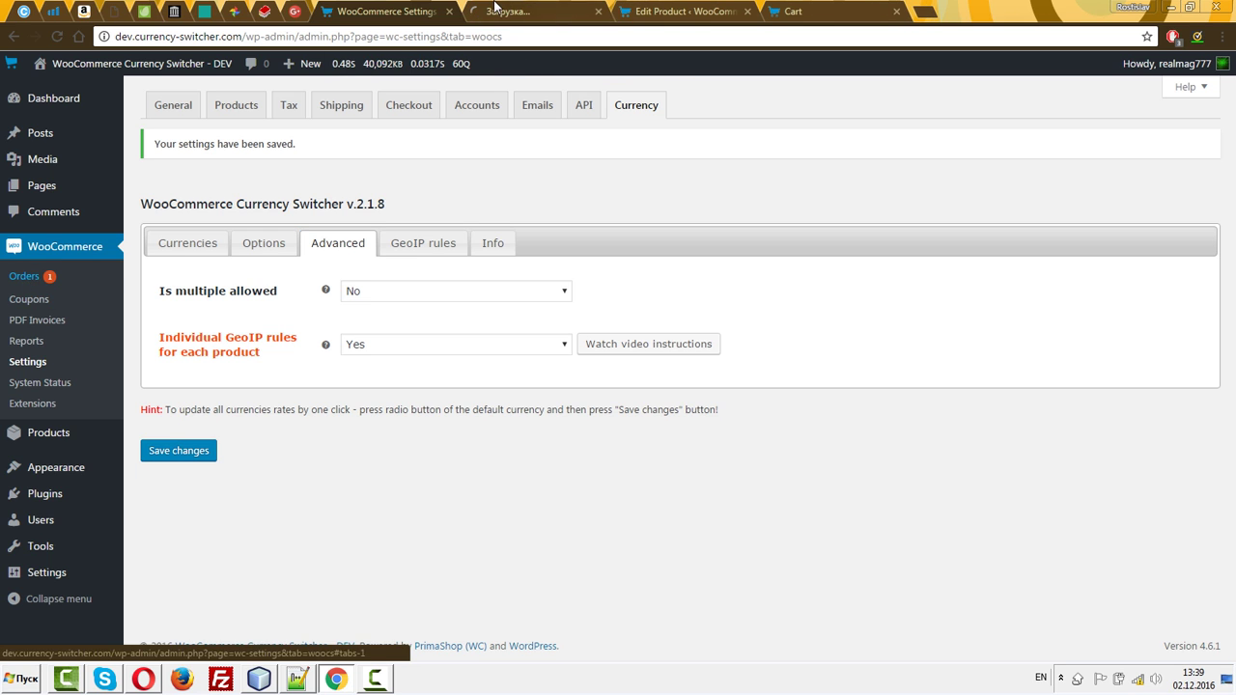
click(536, 12)
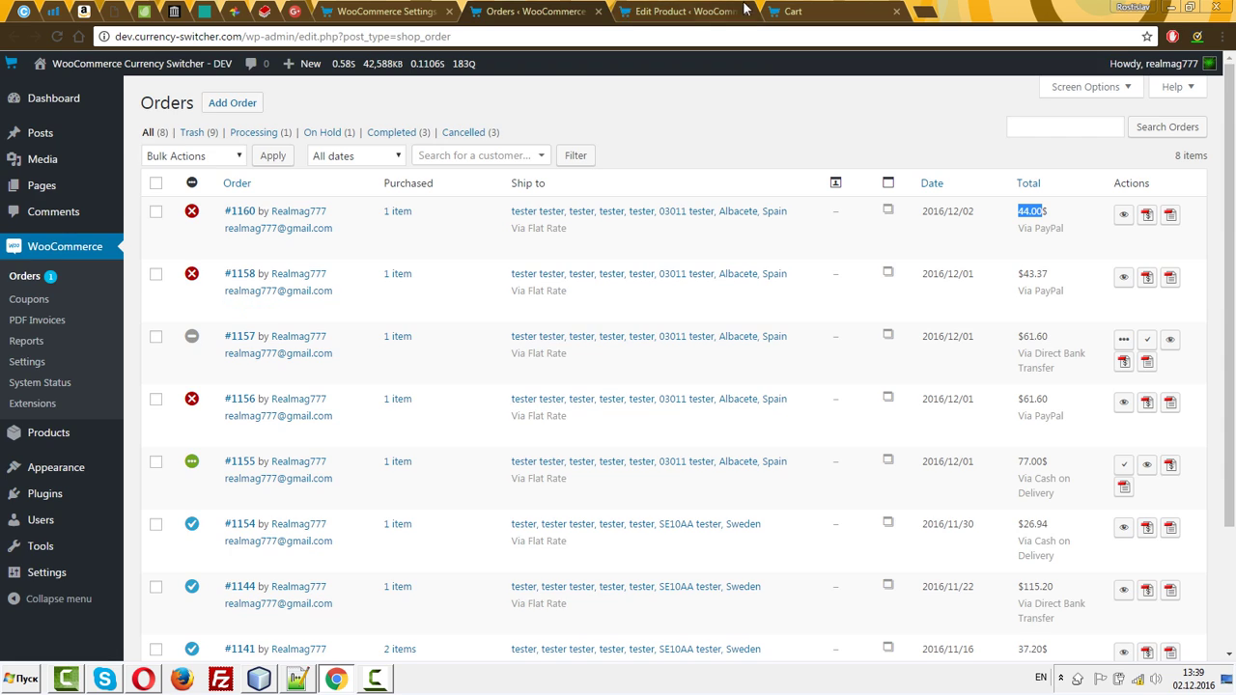
click(681, 12)
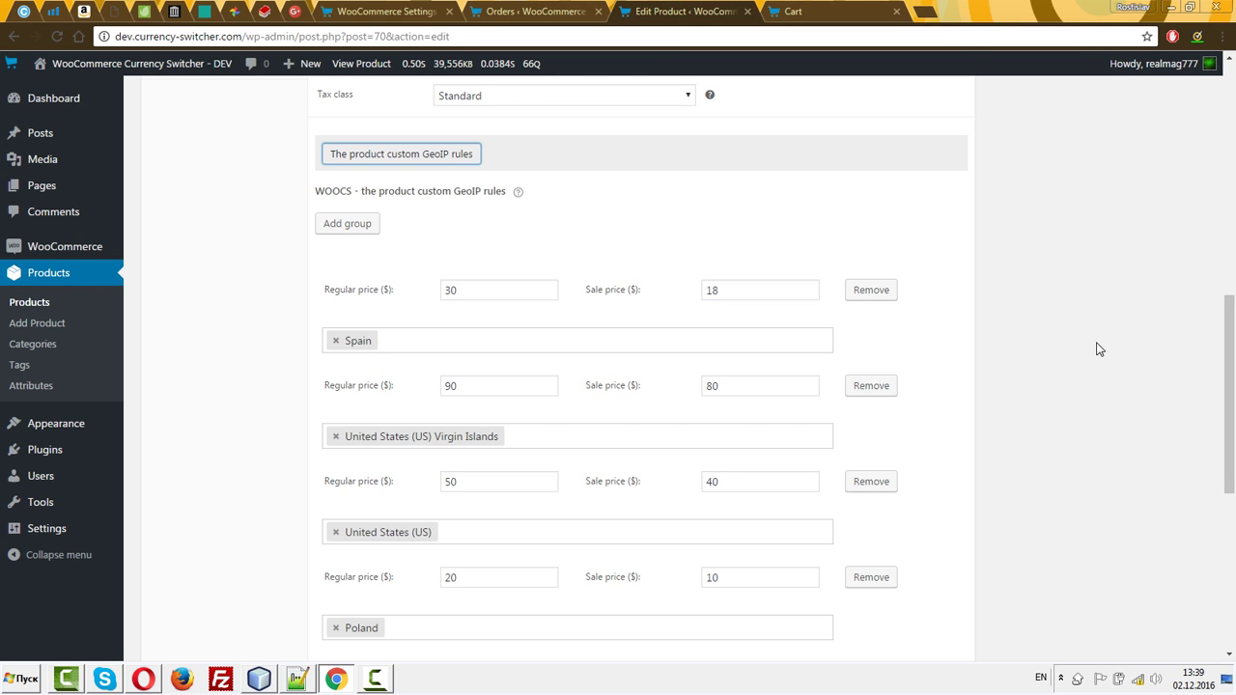